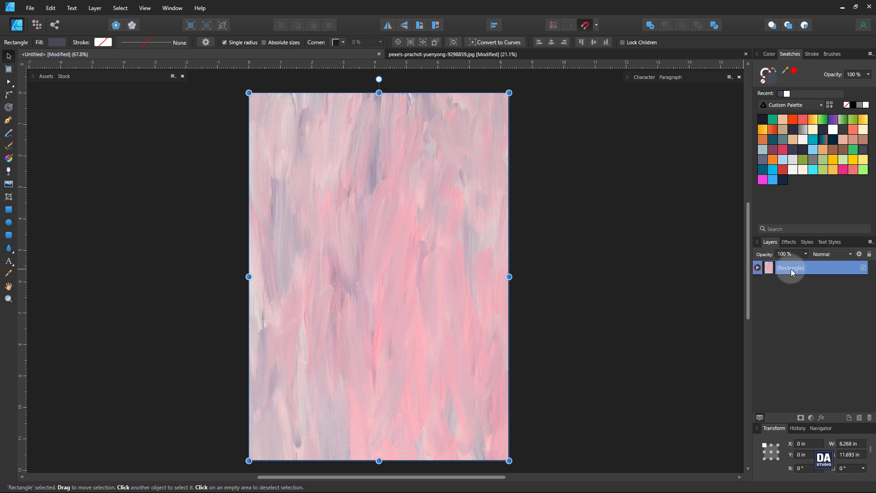
- Duplicate the textured rectangle and shrink the copy toward the page centre, leaving a border of the original around it
{"action": "right_click", "coordinate": [800, 267]}
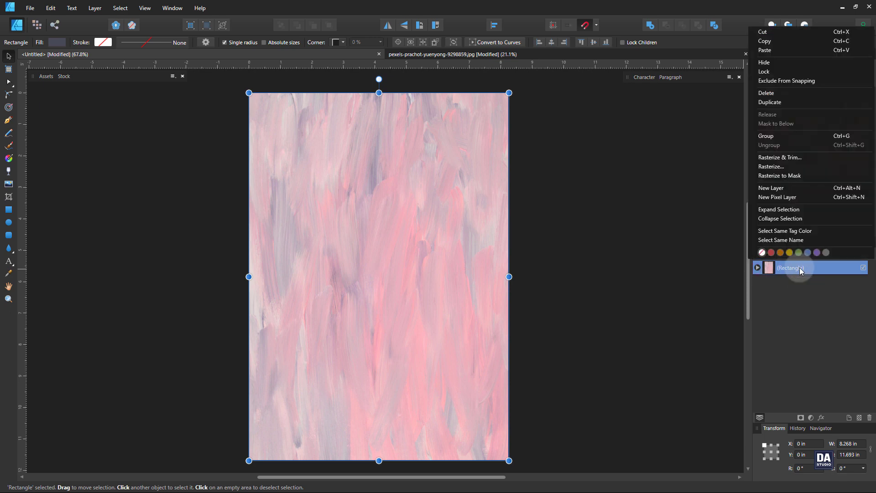
{"action": "left_click", "coordinate": [784, 105]}
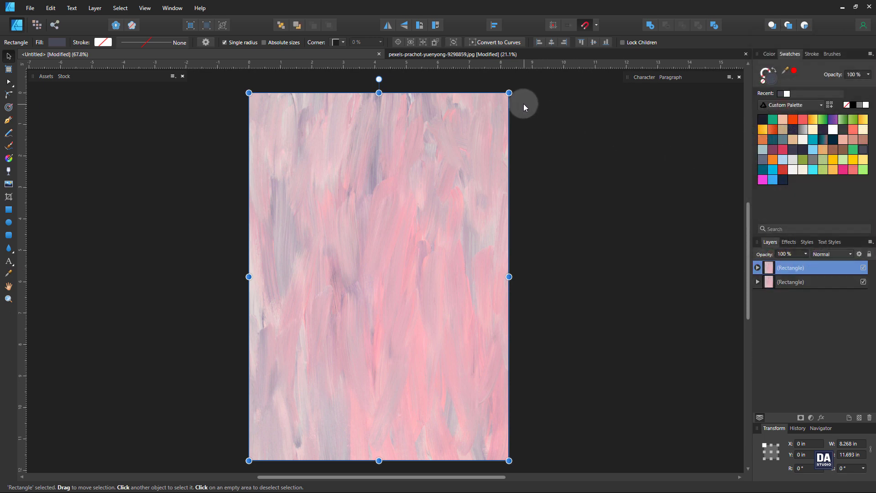
{"action": "left_click_drag", "start_coordinate": [509, 92], "coordinate": [482, 107]}
{"action": "left_click_drag", "start_coordinate": [382, 113], "coordinate": [381, 106]}
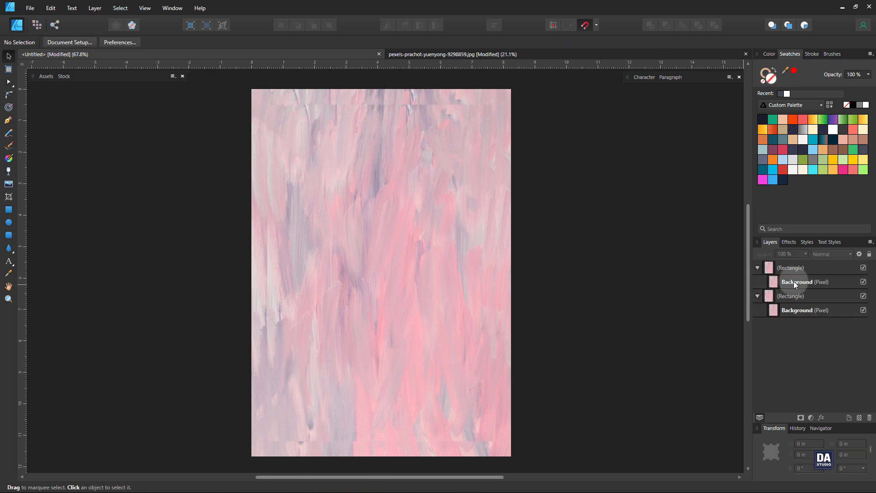
- Add a Brightness/Contrast adjustment to the upper rectangle's Background image, with brightness at -26% and contrast at 34%
{"action": "left_click", "coordinate": [798, 282]}
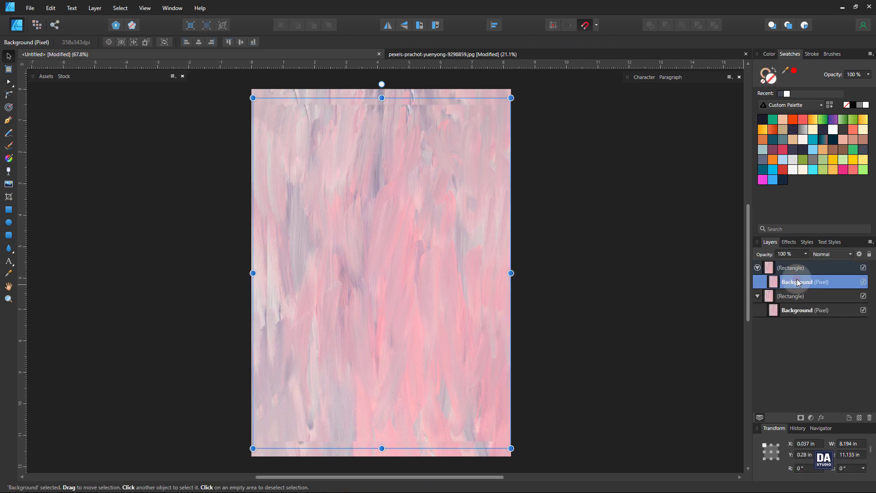
{"action": "left_click", "coordinate": [811, 418]}
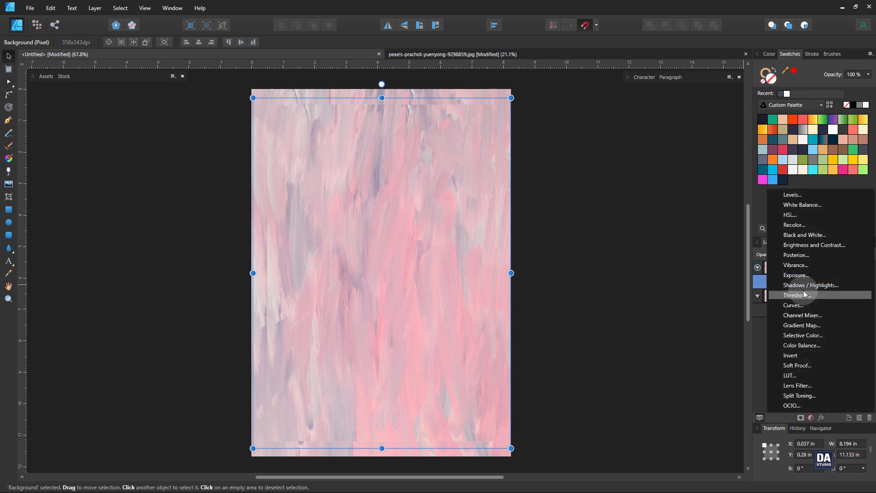
{"action": "left_click", "coordinate": [814, 245]}
{"action": "left_click_drag", "start_coordinate": [620, 409], "coordinate": [605, 407]}
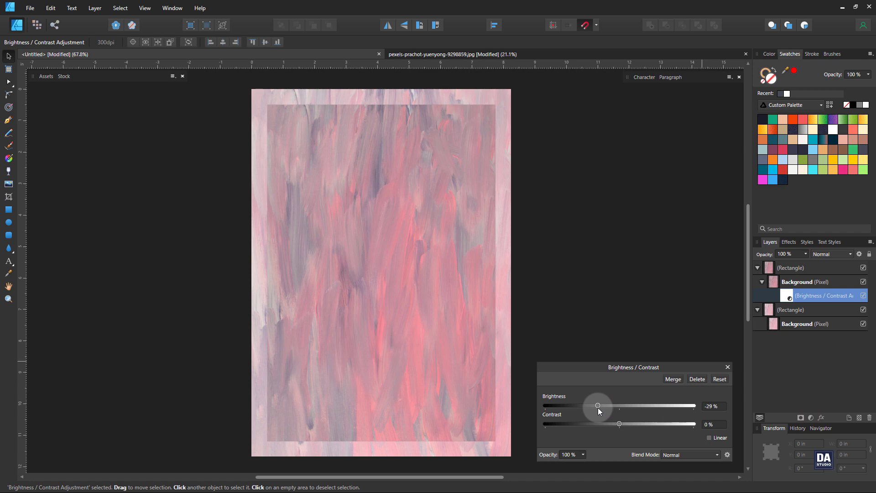
{"action": "left_click_drag", "start_coordinate": [627, 428], "coordinate": [646, 432]}
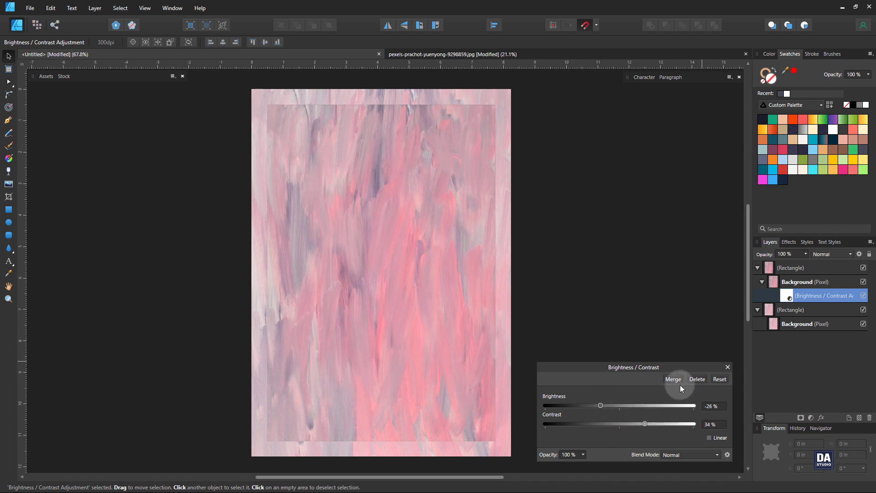
{"action": "left_click", "coordinate": [727, 367]}
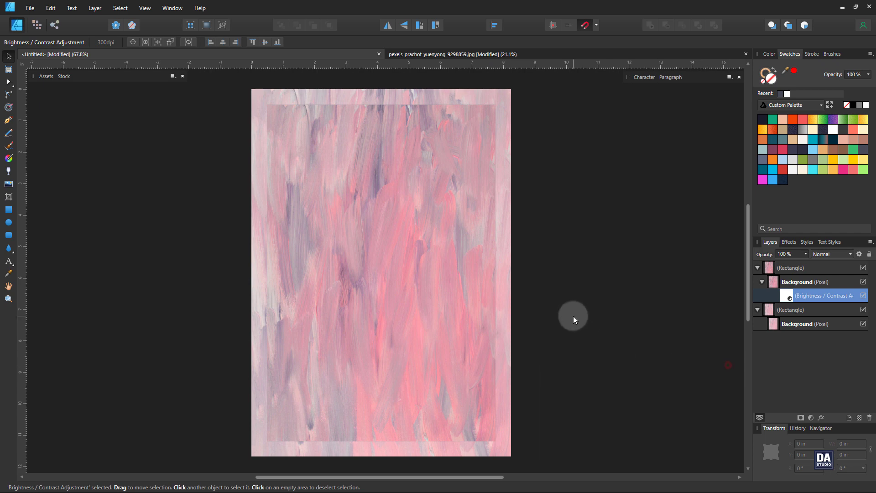
- Place the first Decorative frame asset on the page, rotated 90° and enlarged around the centre to about 5.7 × 10.2 in
{"action": "left_click", "coordinate": [51, 75]}
{"action": "left_click_drag", "start_coordinate": [54, 118], "coordinate": [387, 238]}
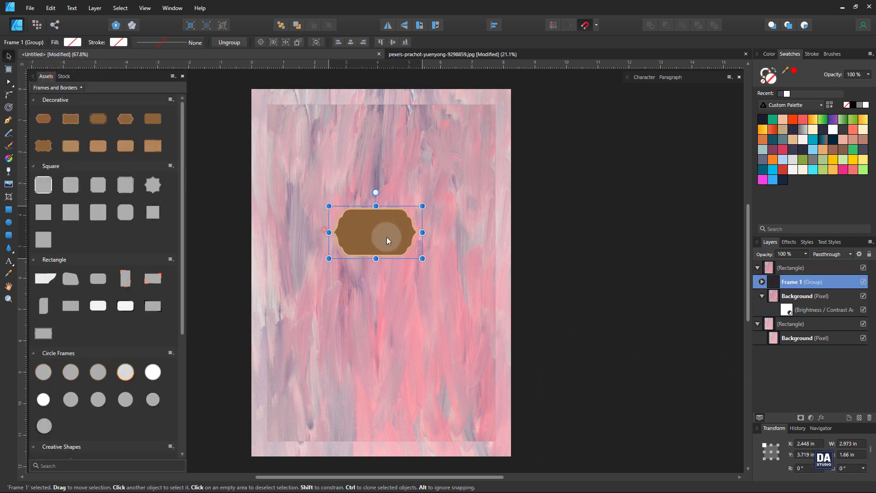
{"action": "left_click", "coordinate": [420, 26]}
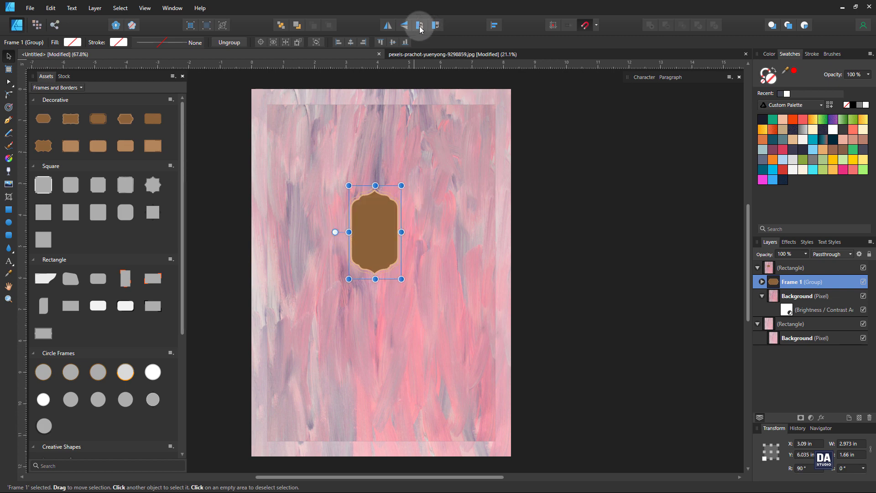
{"action": "left_click_drag", "start_coordinate": [401, 186], "coordinate": [440, 131]}
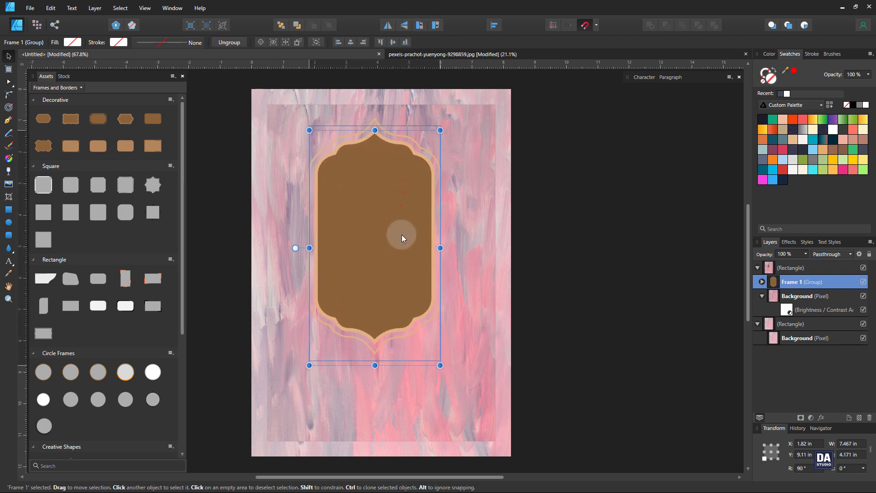
{"action": "mouse_move", "coordinate": [402, 235]}
{"action": "left_mouse_down"}
{"action": "mouse_move", "coordinate": [410, 258]}
{"action": "mouse_move", "coordinate": [408, 239]}
{"action": "left_mouse_up"}
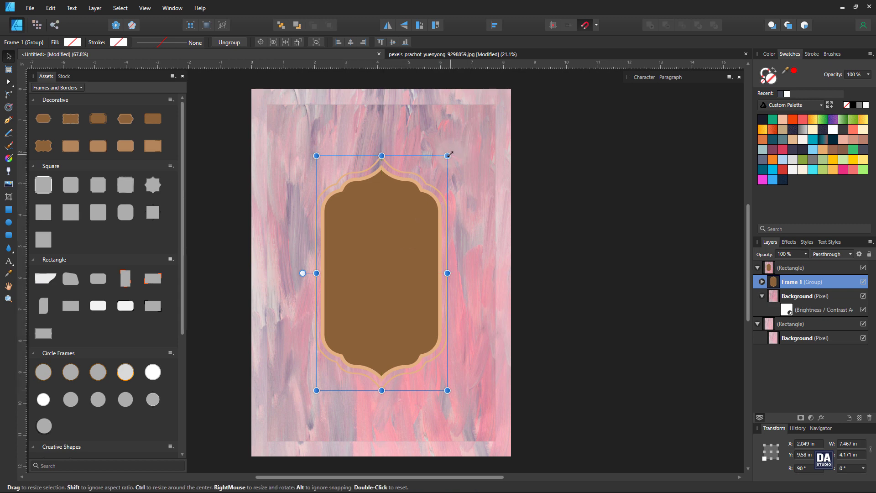
{"action": "left_click_drag", "start_coordinate": [450, 154], "coordinate": [487, 118]}
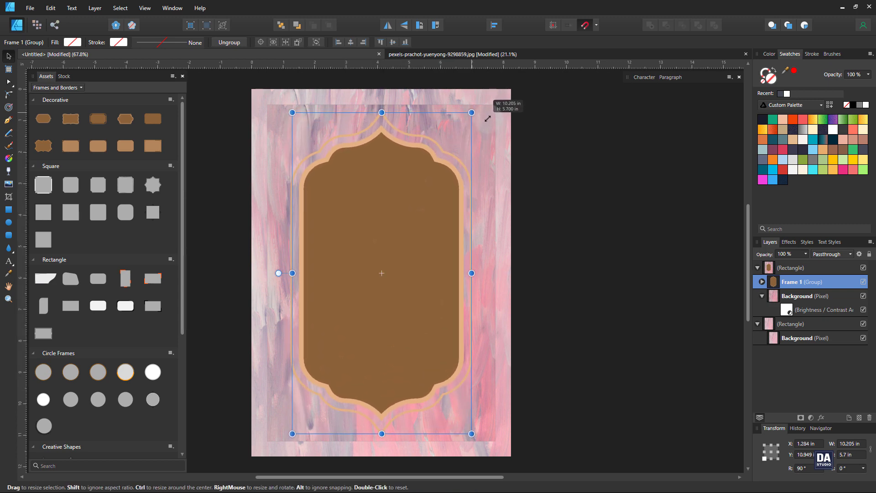
- Move the Frame 1 group out of the clipping rectangle to the top of the layer stack
{"action": "left_click", "coordinate": [762, 281]}
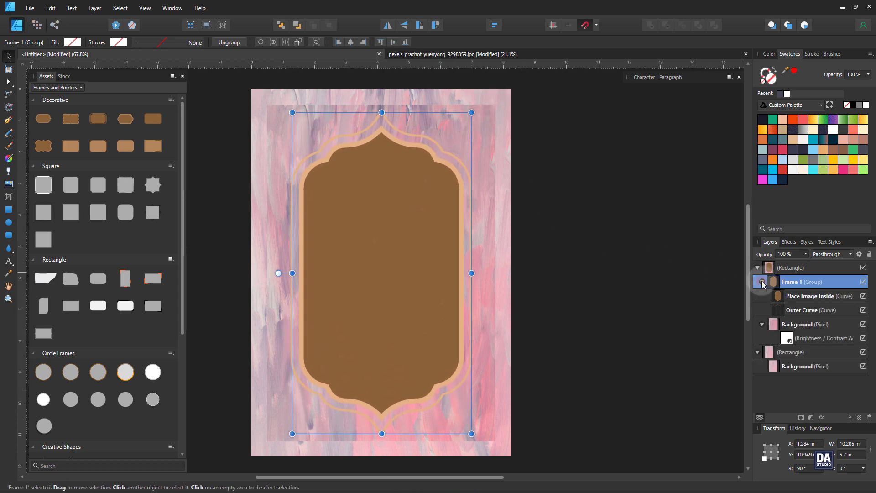
{"action": "left_click", "coordinate": [788, 310]}
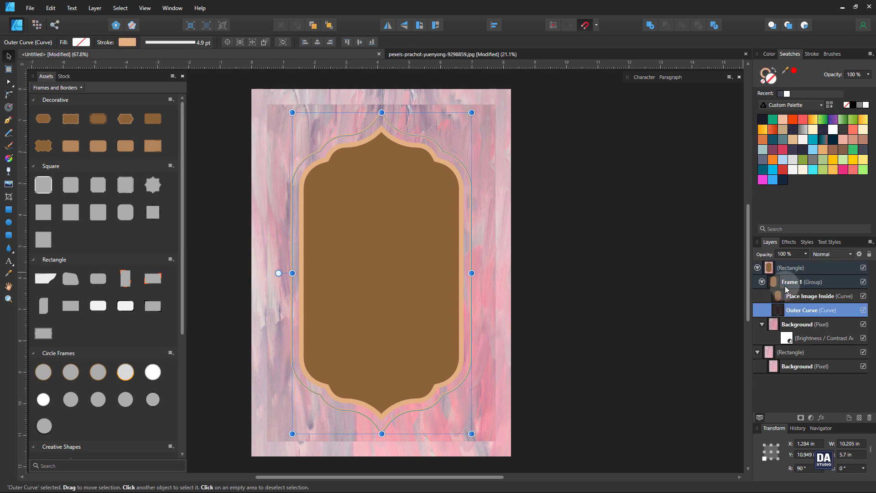
{"action": "left_click_drag", "start_coordinate": [786, 283], "coordinate": [789, 268]}
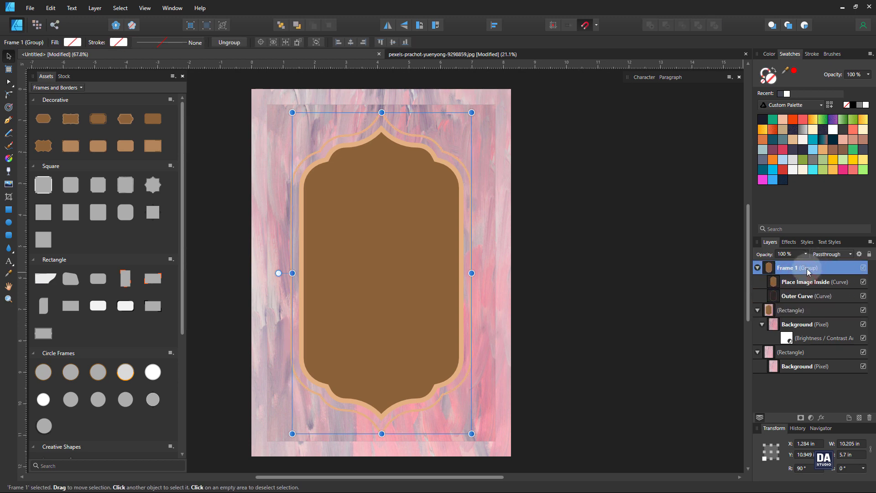
- Give the frame's Outer Curve a white fill and no stroke
{"action": "left_click", "coordinate": [790, 297]}
{"action": "left_click", "coordinate": [834, 129]}
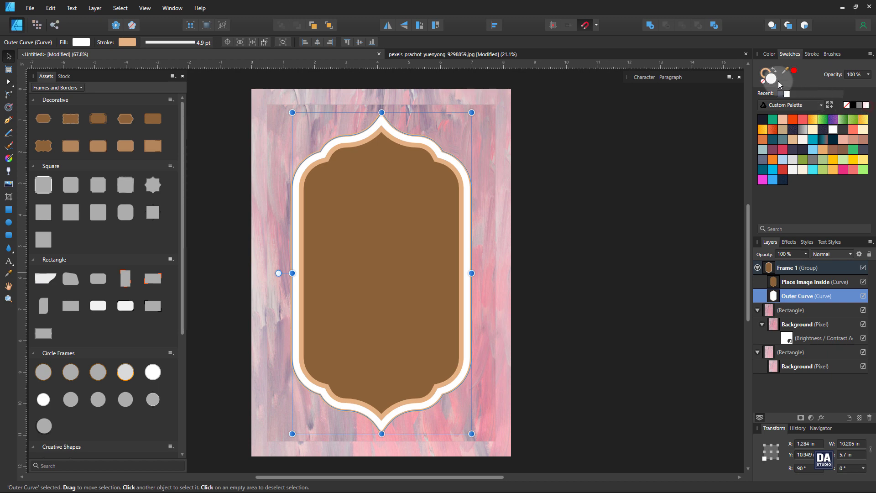
{"action": "left_click", "coordinate": [763, 82]}
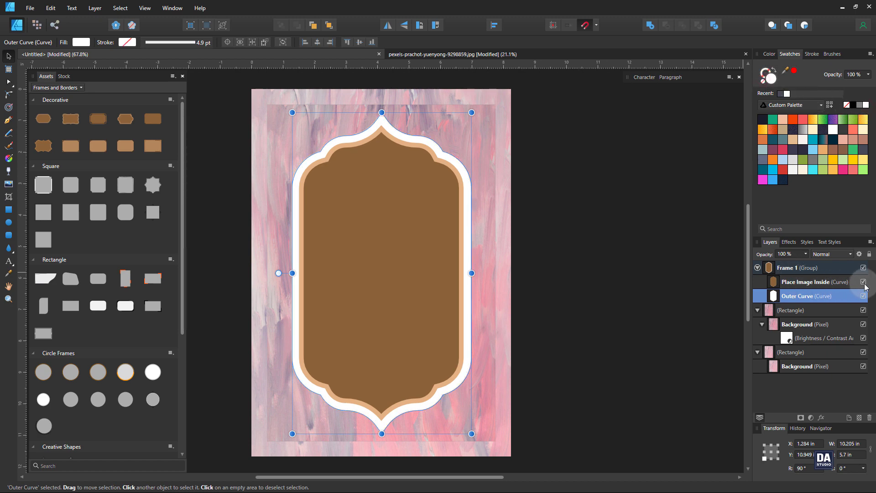
- Hide the Place Image Inside curve and widen the white outer curve evenly about its centre
{"action": "left_click", "coordinate": [864, 282]}
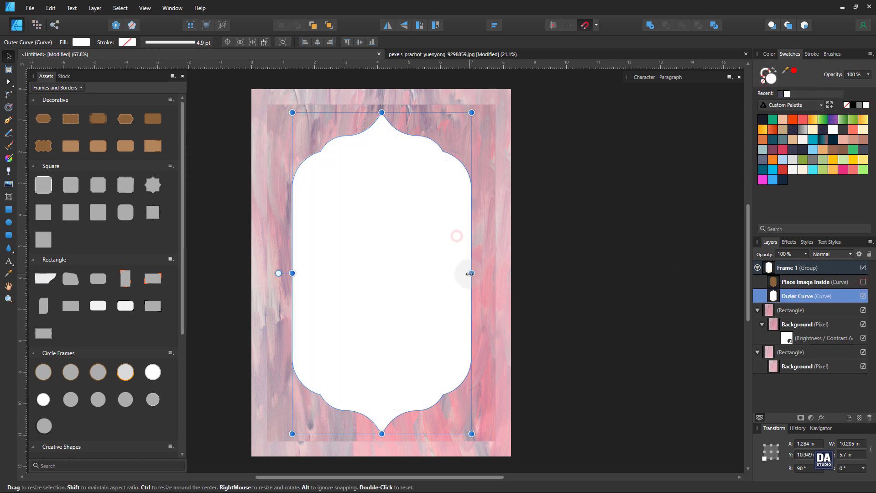
{"action": "left_click_drag", "start_coordinate": [472, 113], "coordinate": [485, 114]}
{"action": "left_click", "coordinate": [574, 160]}
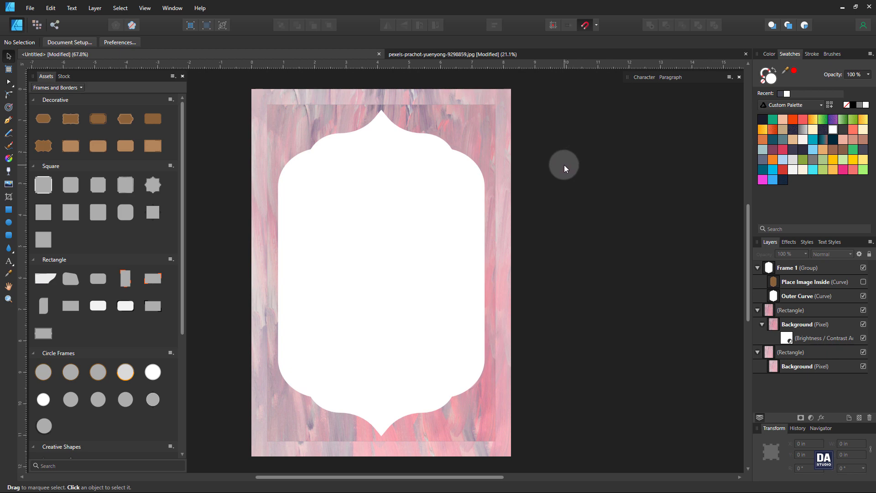
- Darken the inner texture by setting its Brightness/Contrast adjustment's brightness to -35%
{"action": "double_click", "coordinate": [818, 341]}
{"action": "mouse_move", "coordinate": [593, 406]}
{"action": "left_mouse_down"}
{"action": "mouse_move", "coordinate": [601, 406]}
{"action": "mouse_move", "coordinate": [593, 404]}
{"action": "left_mouse_up"}
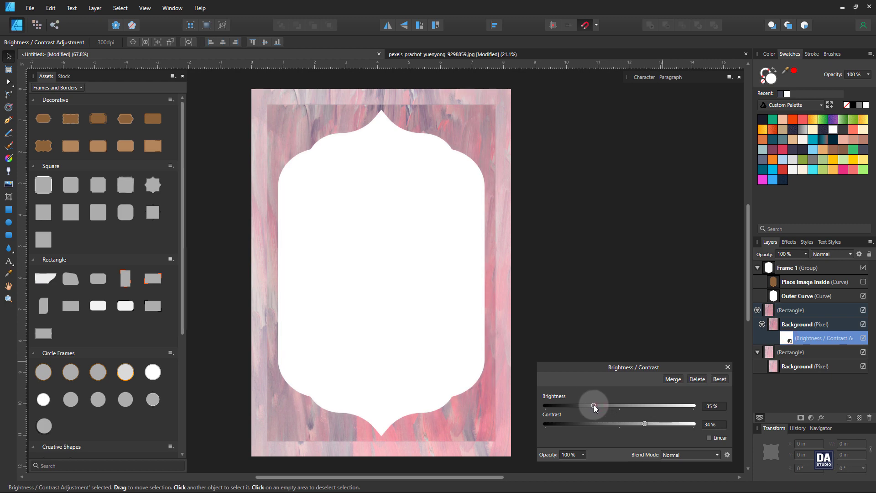
{"action": "left_click", "coordinate": [729, 368]}
{"action": "left_click", "coordinate": [601, 301]}
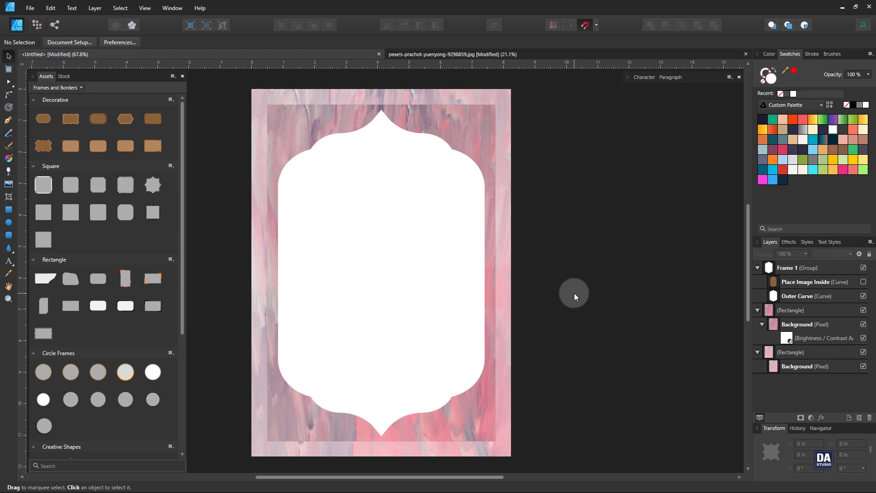
- Place the corporate brochure sample text from Assets By DesignArtStudio 1 inside the white frame and recolour it dark grey
{"action": "left_click_drag", "start_coordinate": [430, 287], "coordinate": [465, 320]}
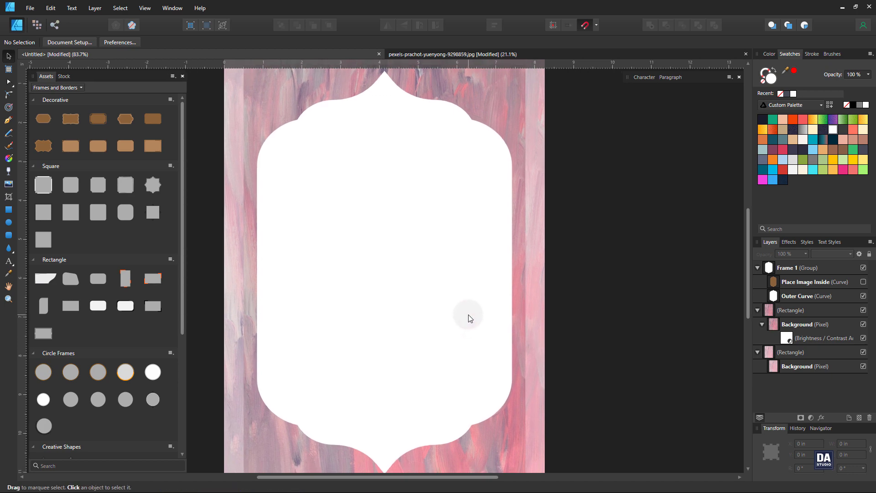
{"action": "left_click", "coordinate": [65, 87]}
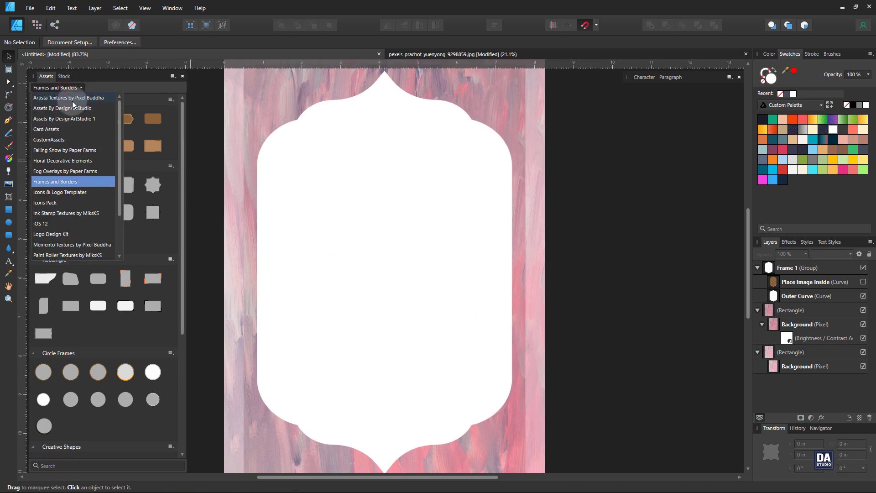
{"action": "left_click", "coordinate": [68, 120]}
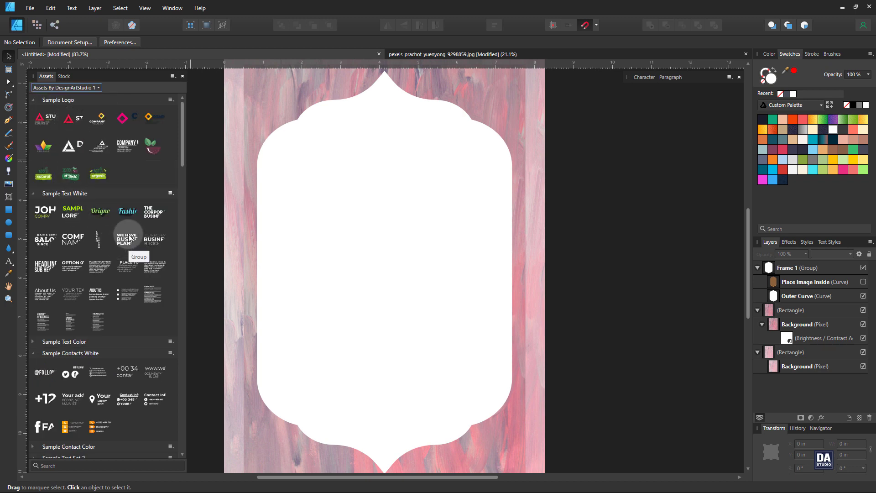
{"action": "left_click_drag", "start_coordinate": [129, 237], "coordinate": [401, 273]}
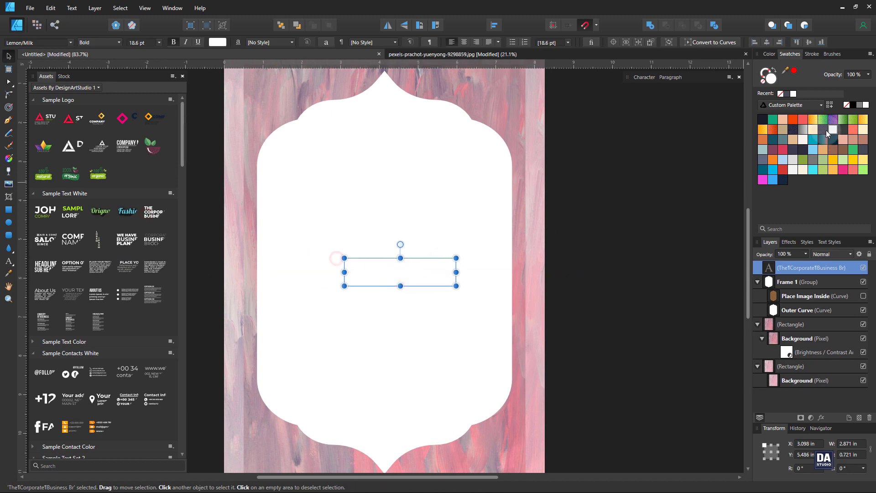
{"action": "left_click", "coordinate": [787, 94]}
- Replace the placeholder text in the white frame with the couple's first names joined by an ampersand
{"action": "left_click", "coordinate": [388, 292]}
{"action": "double_click", "coordinate": [384, 282]}
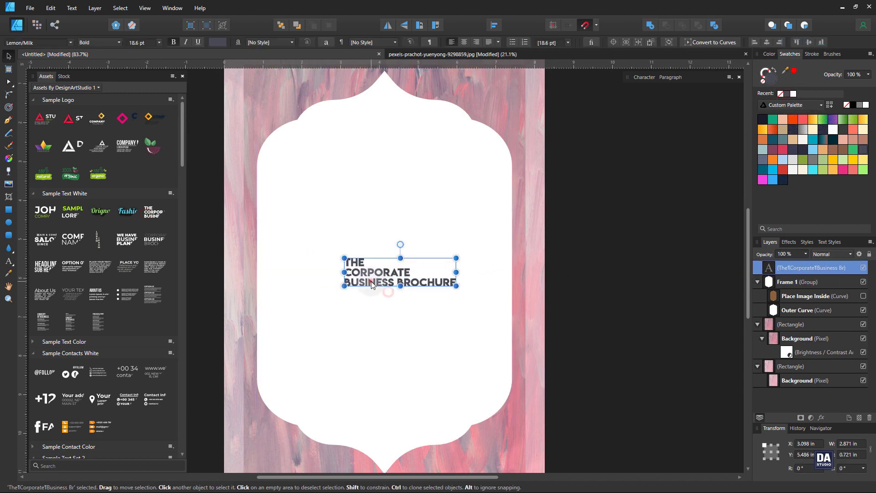
{"action": "key", "text": "ctrl+a"}
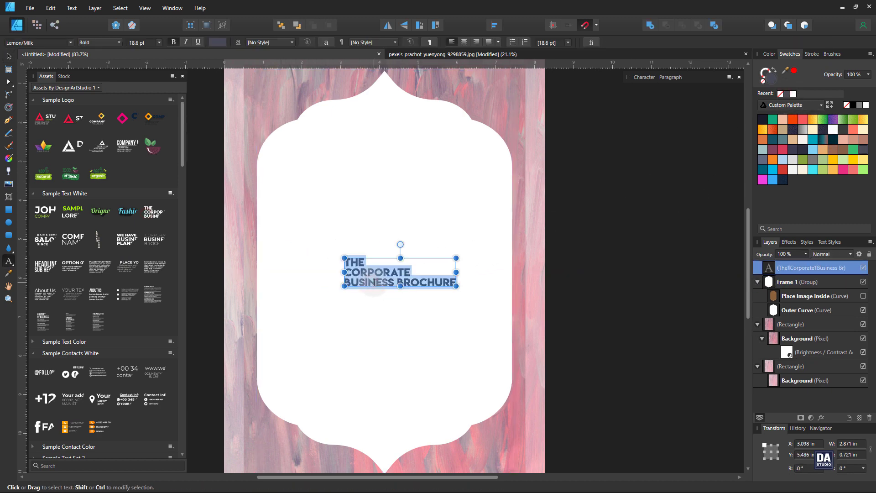
{"action": "type", "text": "KATE & JACK"}
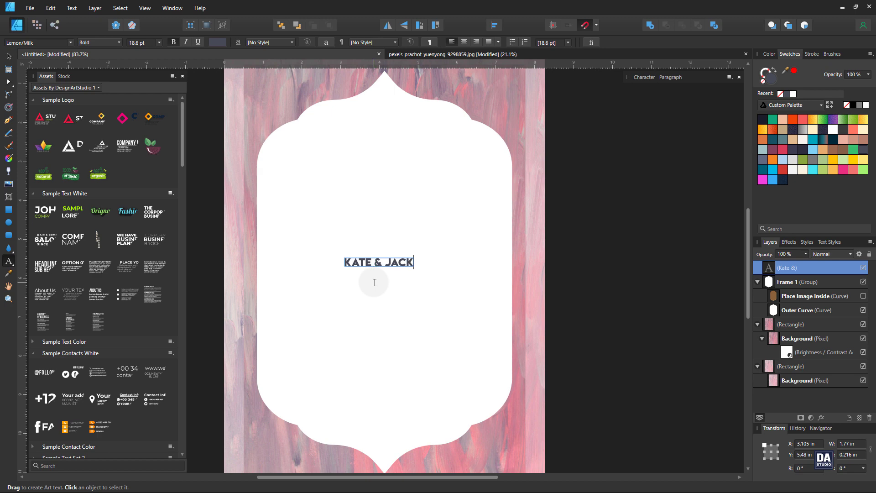
{"action": "key", "text": "Escape"}
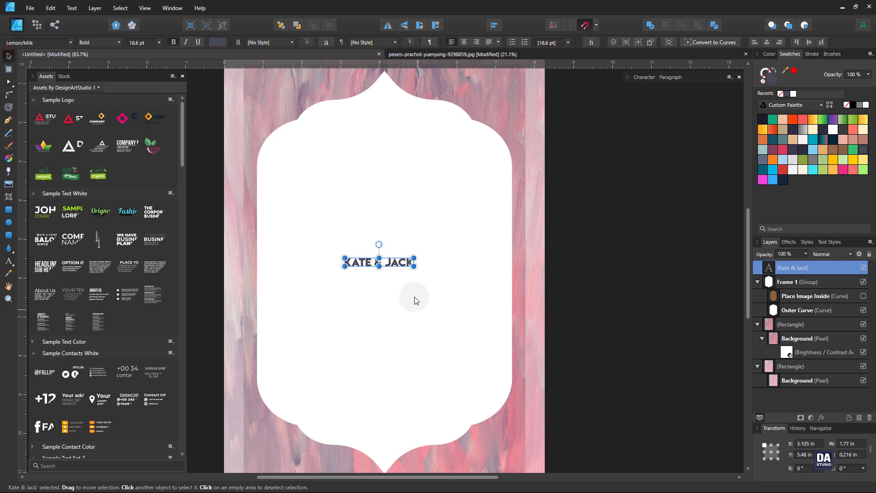
- Enlarge the names text to about 41.7 pt and align it to the vertical middle of the page
{"action": "left_click_drag", "start_coordinate": [413, 266], "coordinate": [442, 278]}
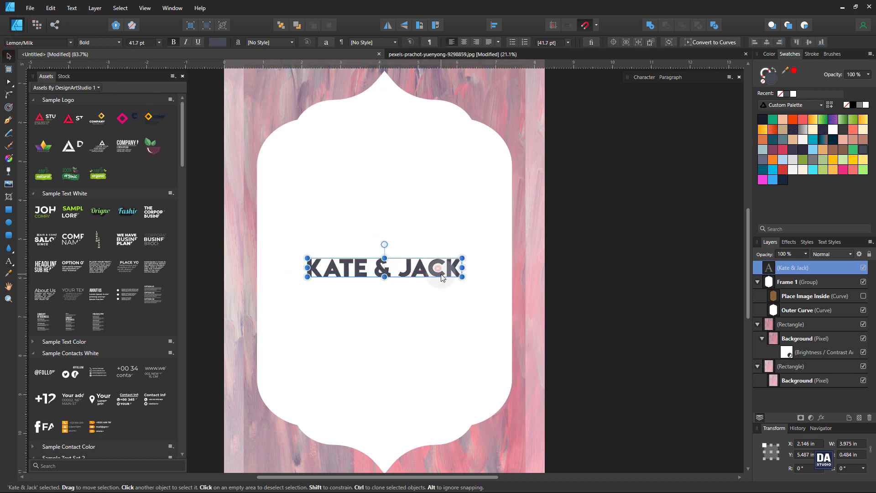
{"action": "left_click", "coordinate": [804, 43]}
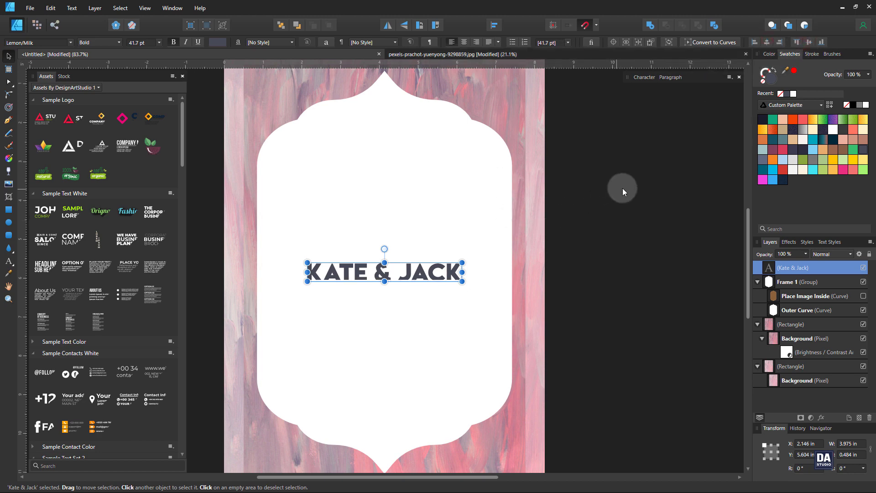
- Change the font of the names text to Black Jack
{"action": "left_click", "coordinate": [653, 80]}
{"action": "left_click", "coordinate": [693, 90]}
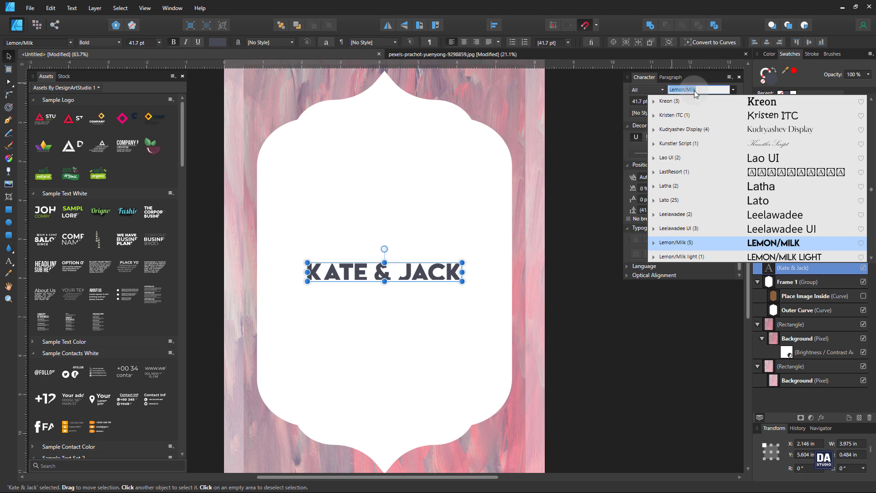
{"action": "type", "text": "black"}
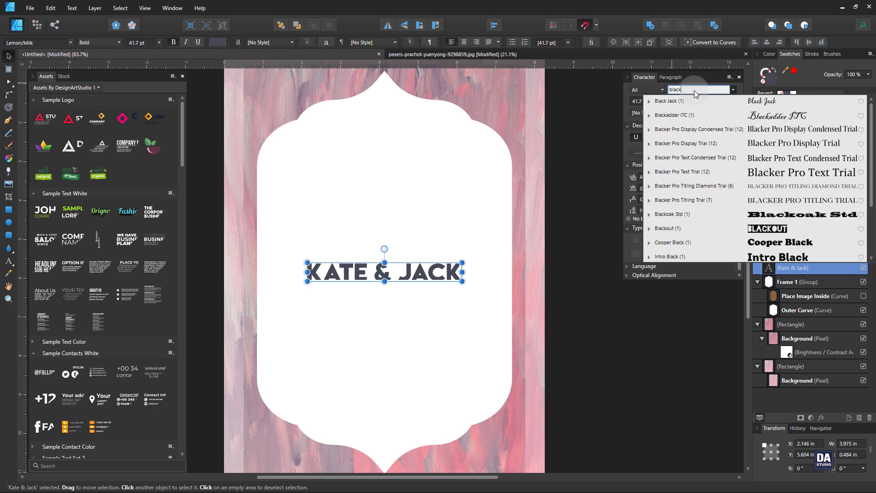
{"action": "left_click", "coordinate": [691, 100]}
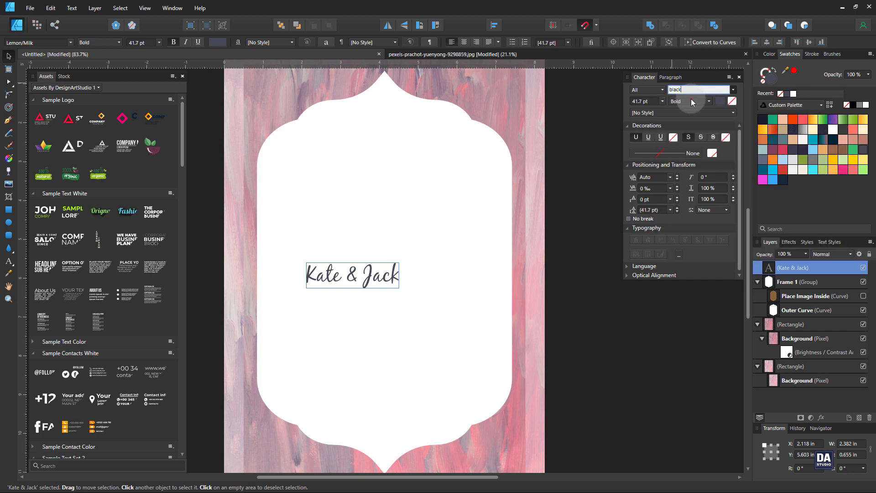
- Enlarge the names text to 72 pt and recolour it with a pink sampled from the painted background
{"action": "left_click_drag", "start_coordinate": [399, 288], "coordinate": [427, 301]}
{"action": "left_click_drag", "start_coordinate": [401, 295], "coordinate": [464, 294]}
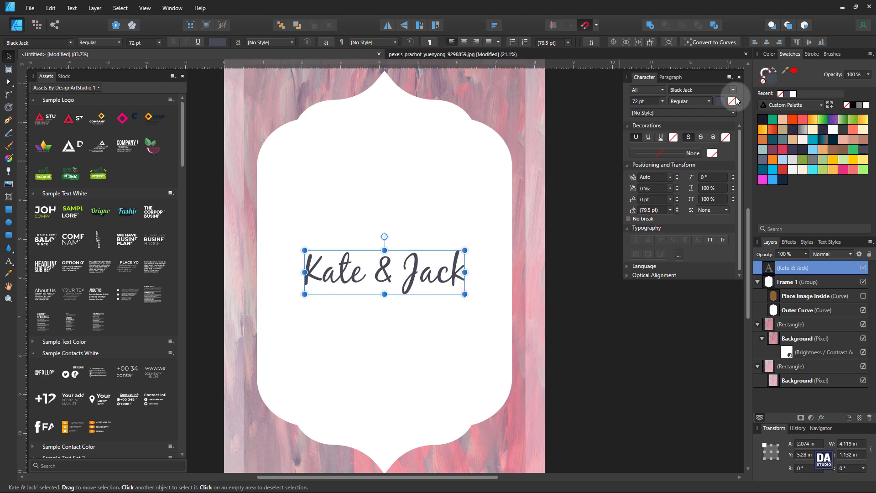
{"action": "left_click_drag", "start_coordinate": [788, 75], "coordinate": [511, 450]}
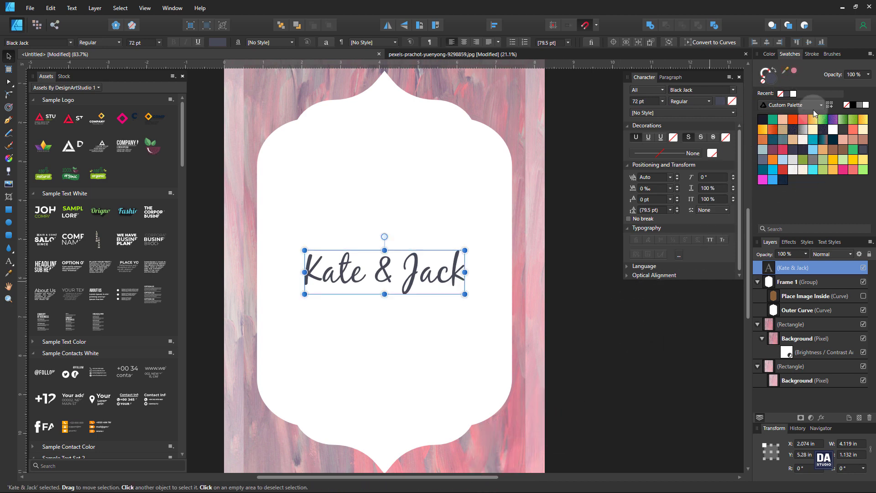
{"action": "left_click", "coordinate": [794, 75]}
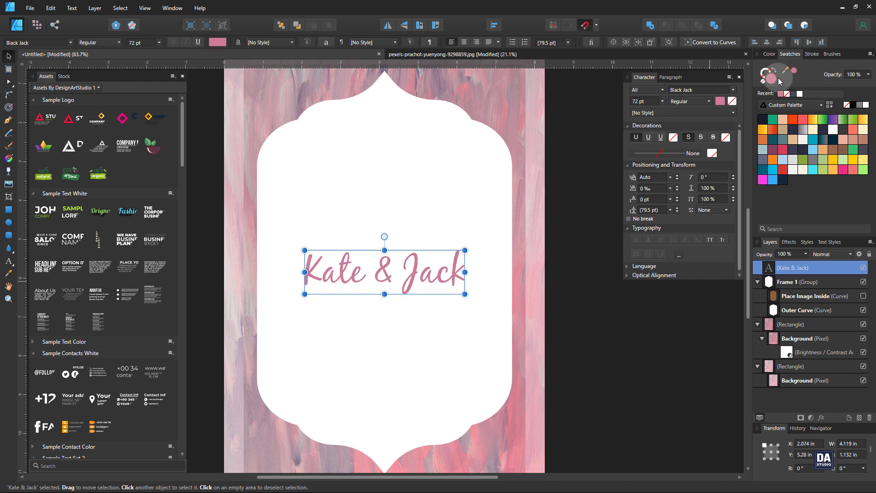
- Fine-tune the names text colour to a deeper pink of about H 337, S 41, L 50
{"action": "left_click", "coordinate": [771, 54]}
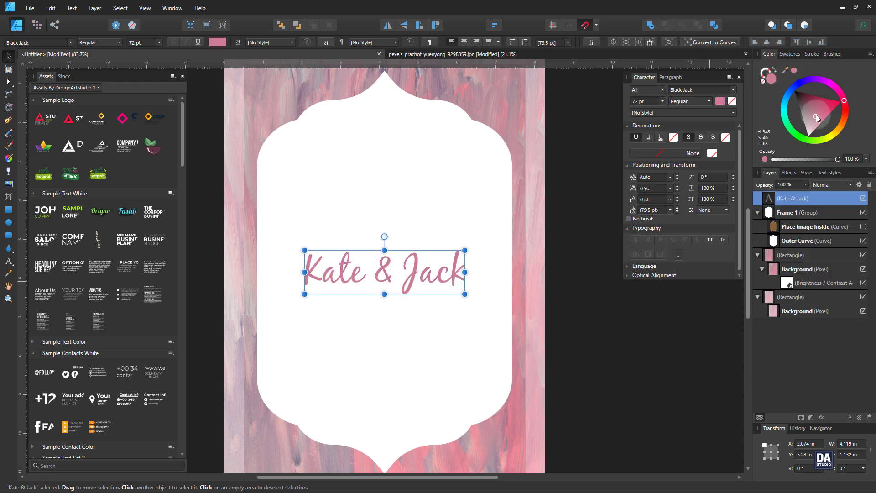
{"action": "left_click_drag", "start_coordinate": [816, 115], "coordinate": [844, 97]}
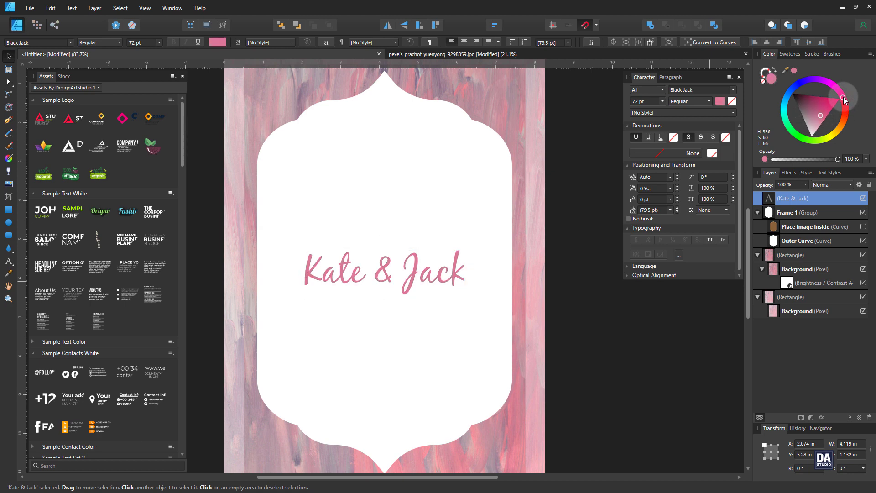
{"action": "left_click", "coordinate": [817, 111]}
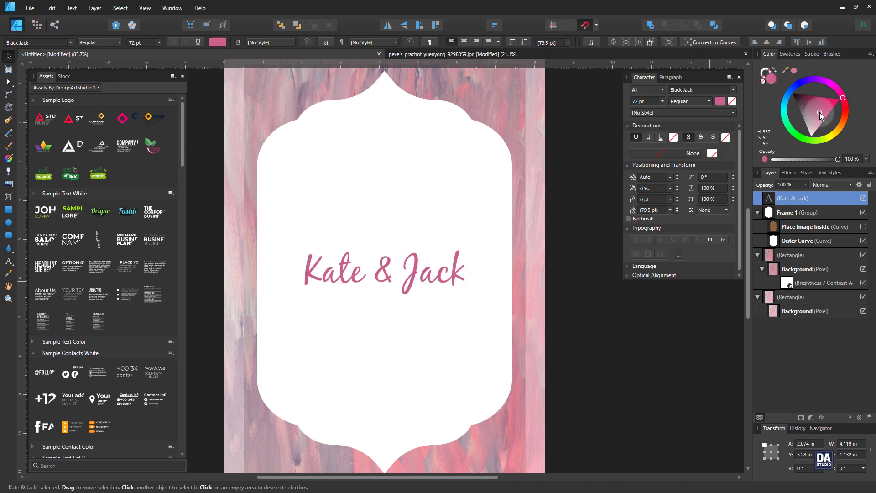
{"action": "left_click", "coordinate": [818, 109]}
{"action": "left_click", "coordinate": [658, 343]}
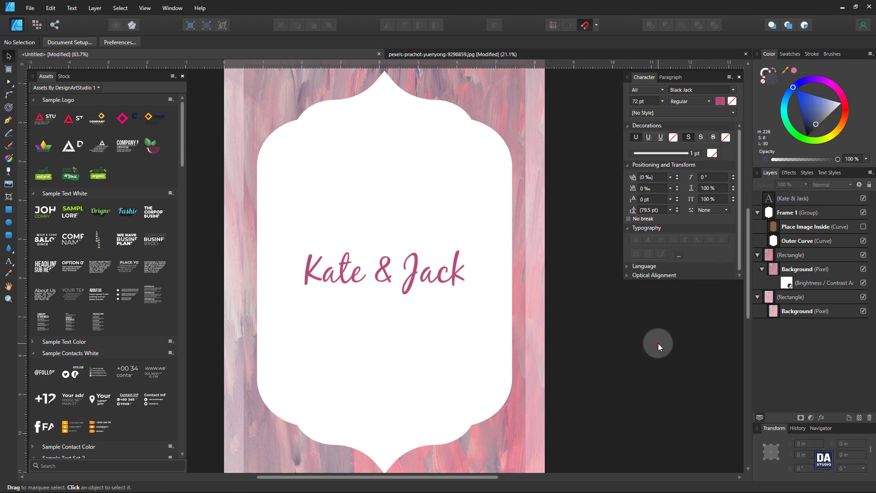
- Shrink the names text about its centre to about 66.9 pt
{"action": "left_click_drag", "start_coordinate": [592, 336], "coordinate": [598, 334]}
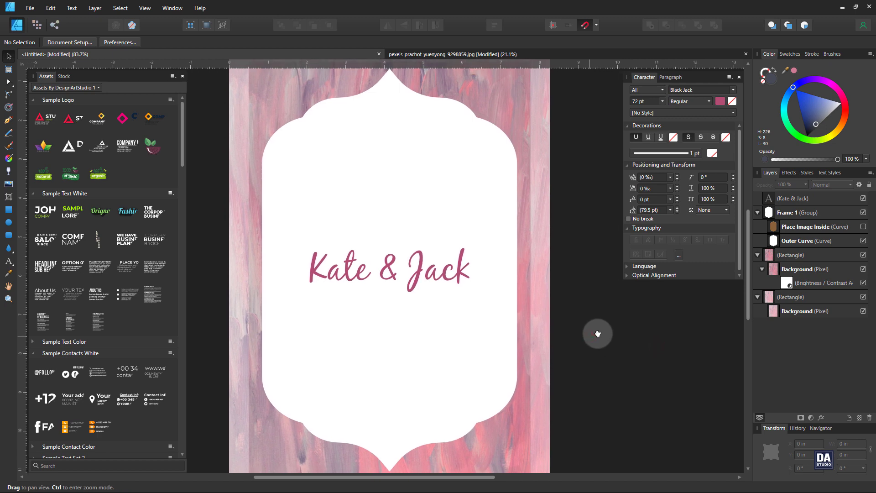
{"action": "left_click", "coordinate": [464, 273]}
{"action": "left_click_drag", "start_coordinate": [474, 296], "coordinate": [465, 289]}
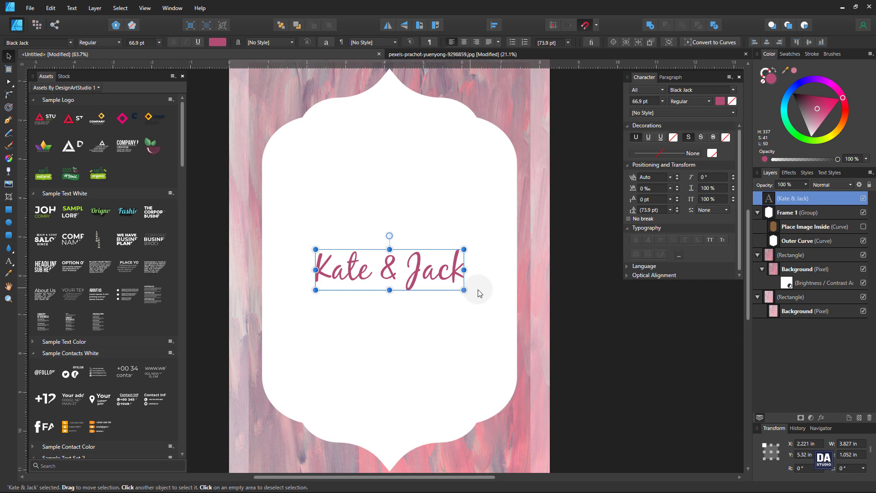
{"action": "left_click", "coordinate": [585, 310]}
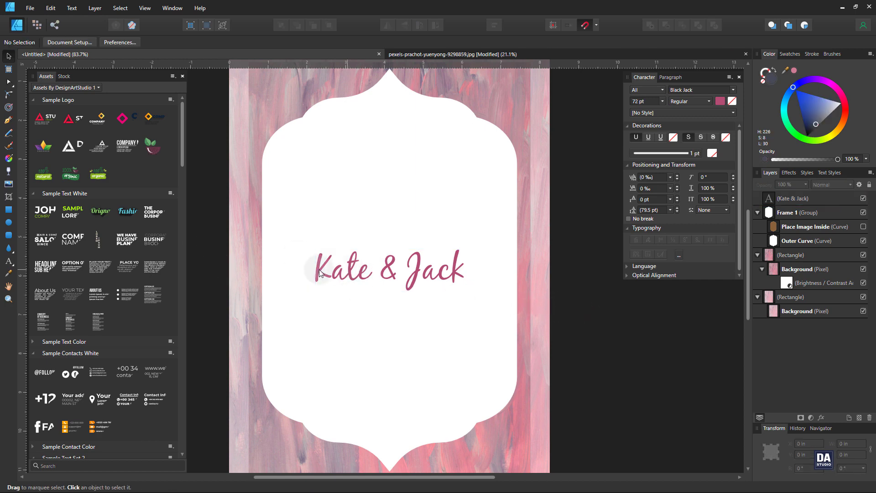
- Place the corporate brochure sample text above the names and fill it with the sampled pink
{"action": "left_click_drag", "start_coordinate": [154, 212], "coordinate": [385, 224]}
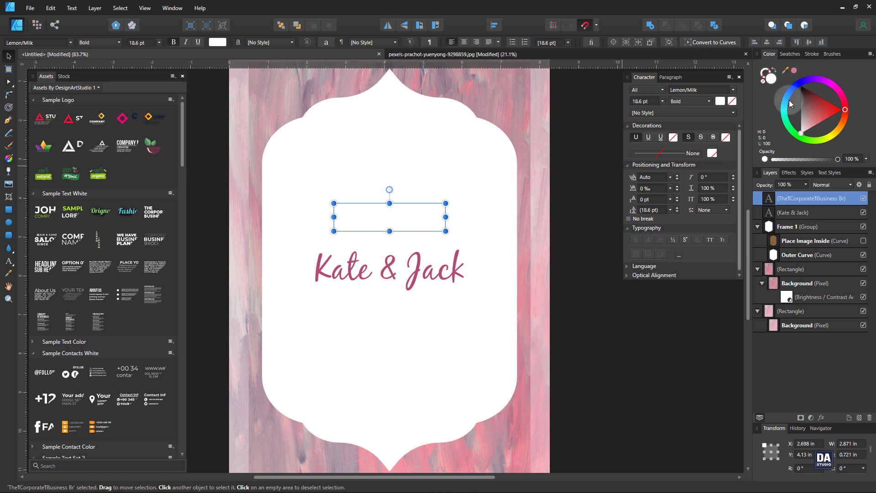
{"action": "left_click", "coordinate": [789, 54]}
{"action": "left_click", "coordinate": [794, 71]}
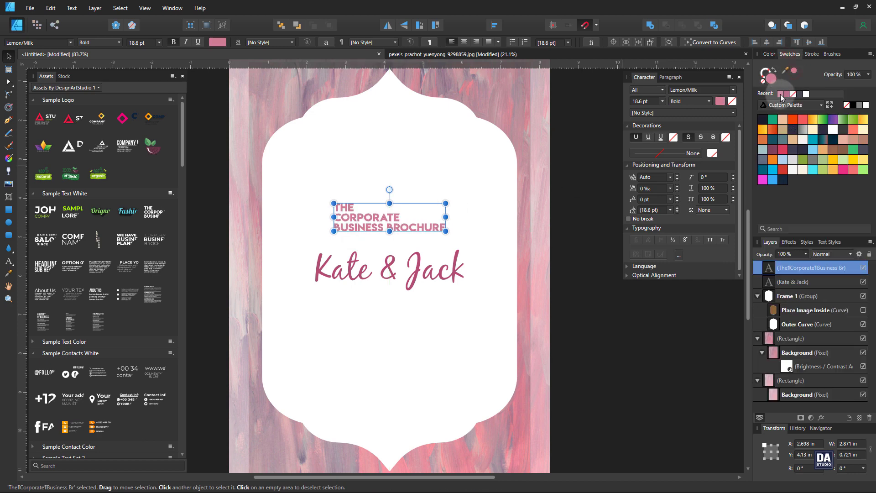
- Replace the sample text with "TOGETHER WITH THEIR PARENTS", broken after the first word into two centre-aligned lines
{"action": "type", "text": "t"}
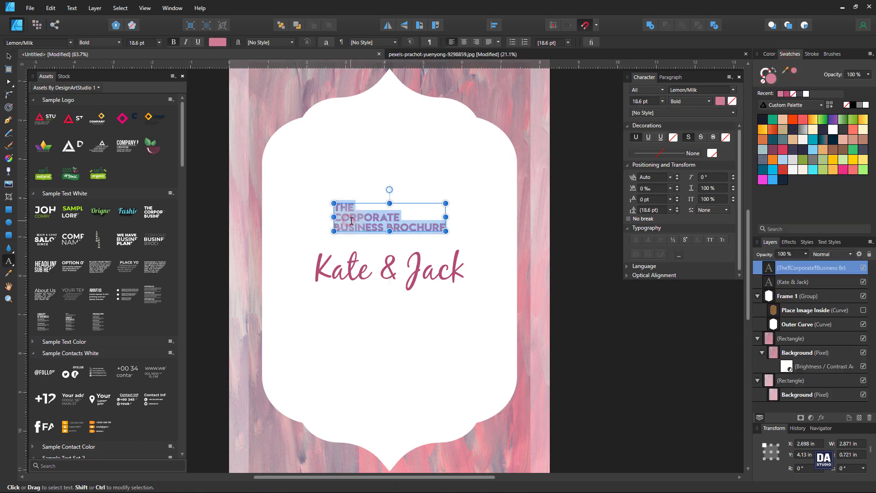
{"action": "type", "text": "TOGHETER WITH"}
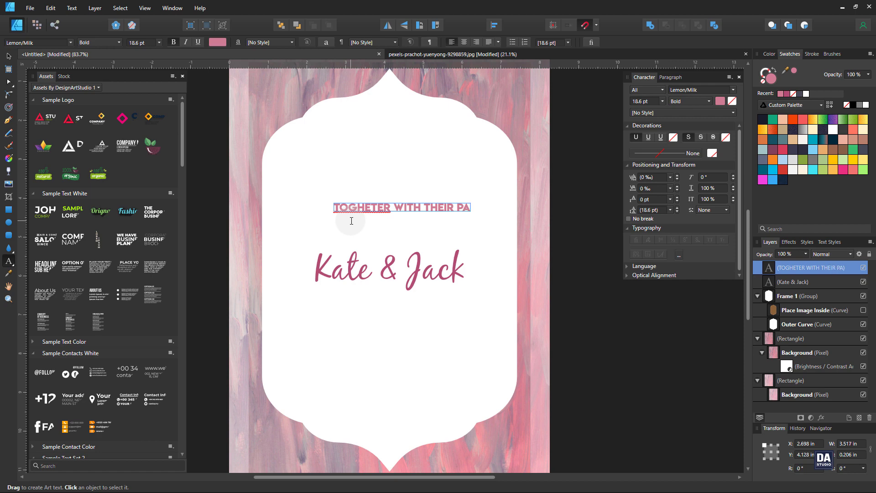
{"action": "right_click", "coordinate": [375, 210]}
{"action": "left_click", "coordinate": [381, 215]}
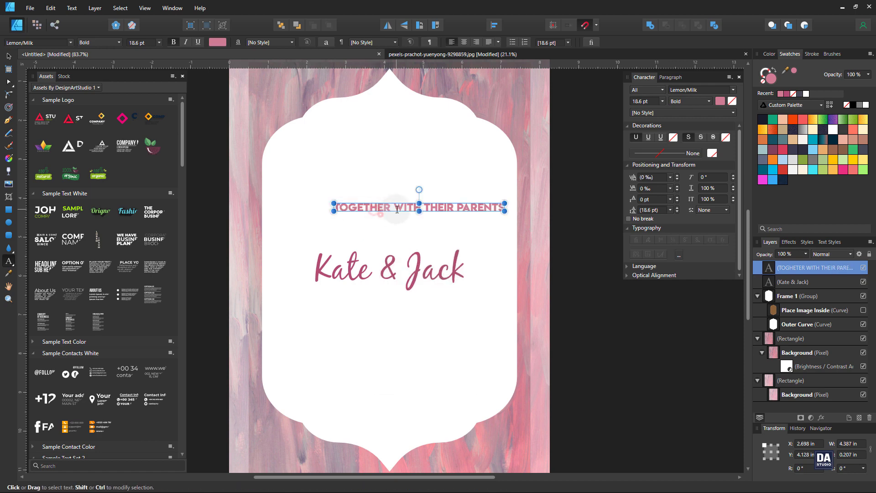
{"action": "key", "text": "Return"}
{"action": "key", "text": "Delete"}
{"action": "left_click", "coordinate": [9, 56]}
{"action": "left_click", "coordinate": [464, 42]}
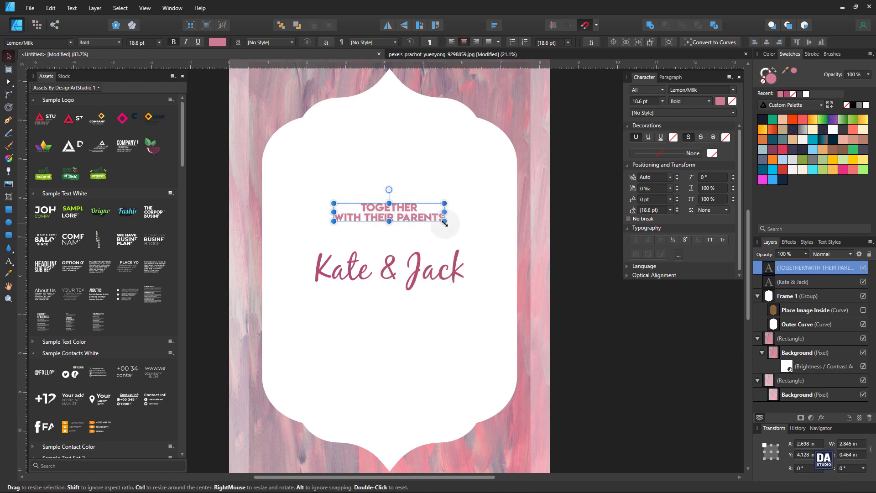
- Enlarge the parents text to about 22.4 pt and set its font to Open Sans Regular
{"action": "left_click_drag", "start_coordinate": [445, 222], "coordinate": [458, 224]}
{"action": "left_click", "coordinate": [695, 90]}
{"action": "type", "text": "Open Sans"}
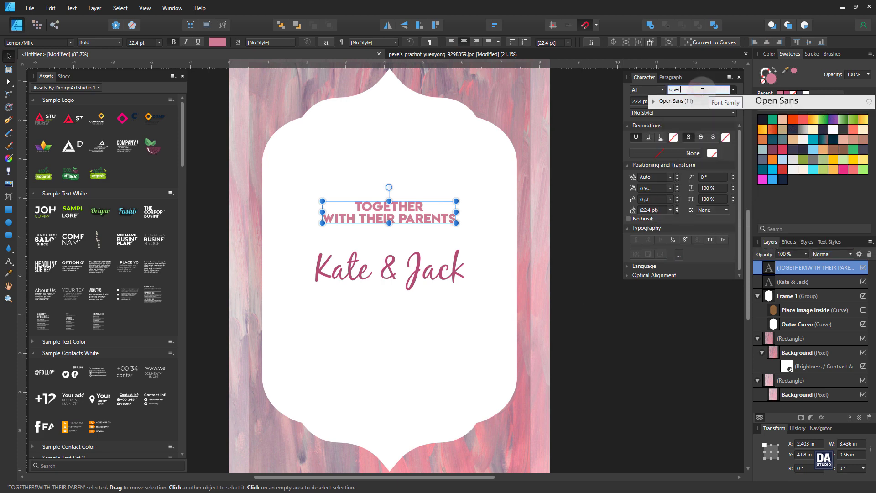
{"action": "key", "text": "Return"}
{"action": "left_click", "coordinate": [689, 101]}
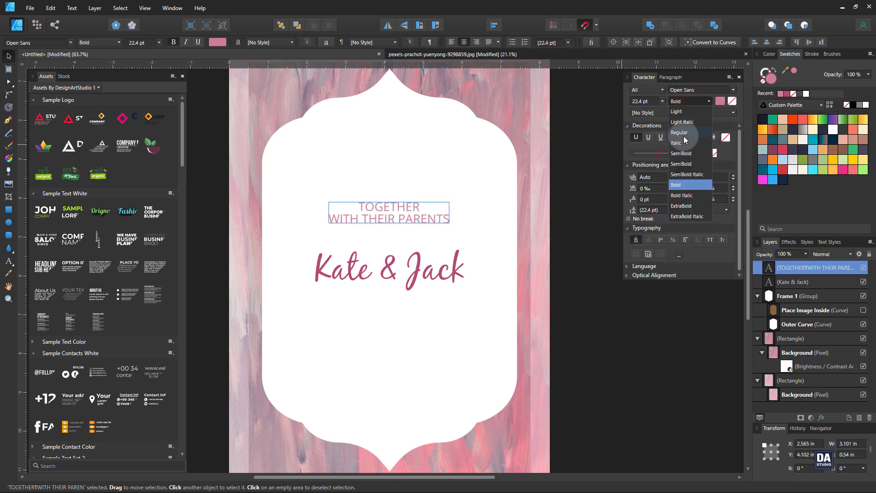
{"action": "left_click", "coordinate": [679, 133]}
- Reduce the parents text to about 20.1 pt, with 70‰ tracking and 23.1 pt leading
{"action": "left_click_drag", "start_coordinate": [452, 223], "coordinate": [443, 222]}
{"action": "key", "text": "alt+Right"}
{"action": "key", "text": "alt+Right"}
{"action": "key", "text": "alt+Right"}
{"action": "key", "text": "alt+Right"}
{"action": "key", "text": "alt+Right"}
{"action": "key", "text": "alt+Right"}
{"action": "key", "text": "alt+Right"}
{"action": "key", "text": "alt+Right"}
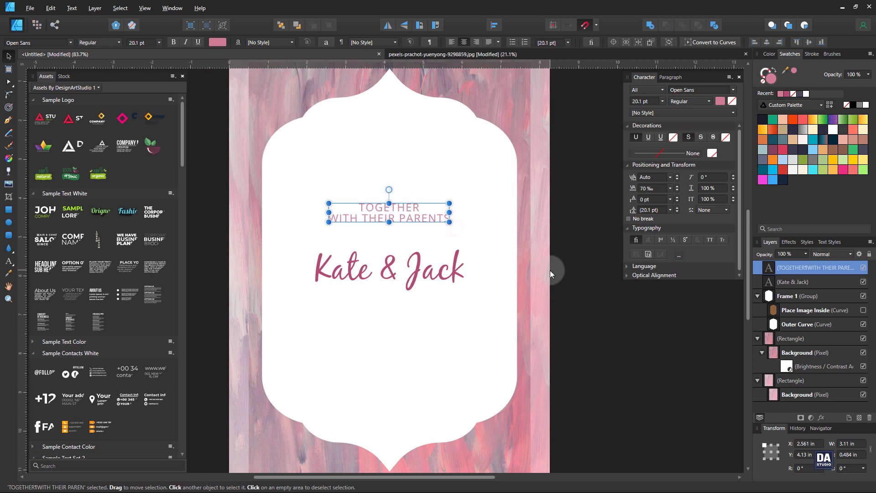
{"action": "left_click", "coordinate": [606, 269]}
{"action": "left_click", "coordinate": [402, 214]}
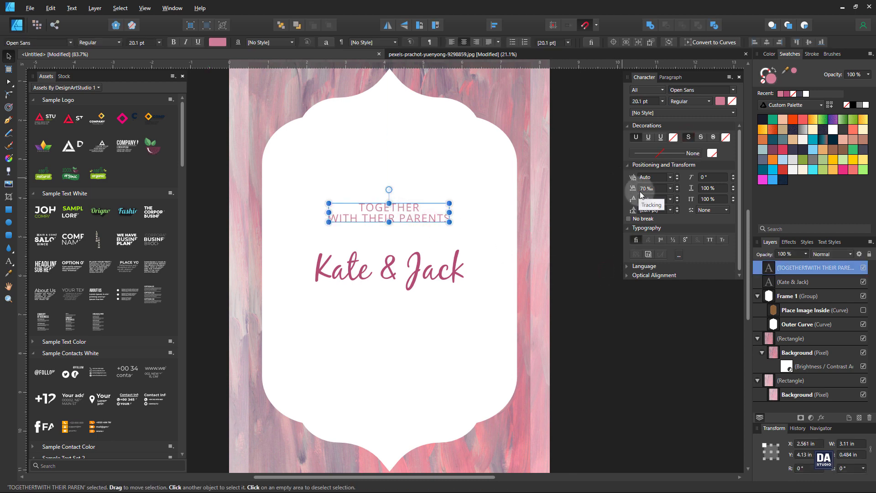
{"action": "scroll", "coordinate": [659, 209], "scroll_direction": "up", "scroll_amount": 3}
- Duplicate the parents text below the names and replace its wording with "REQUEST YOUR PRESENCE" and "AT THEIR WEDDING" on two lines
{"action": "key", "text": "ctrl+j"}
{"action": "left_click_drag", "start_coordinate": [419, 219], "coordinate": [419, 319]}
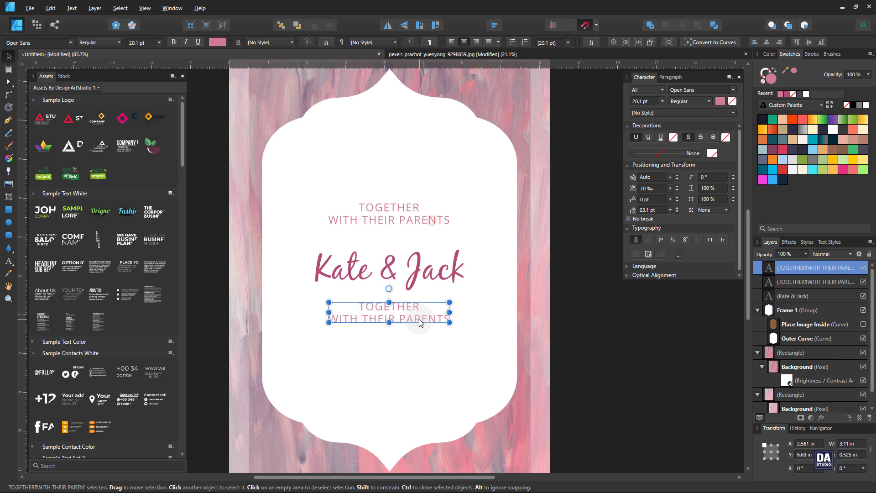
{"action": "double_click", "coordinate": [417, 322]}
{"action": "key", "text": "ctrl+a"}
{"action": "type", "text": "REQ"}
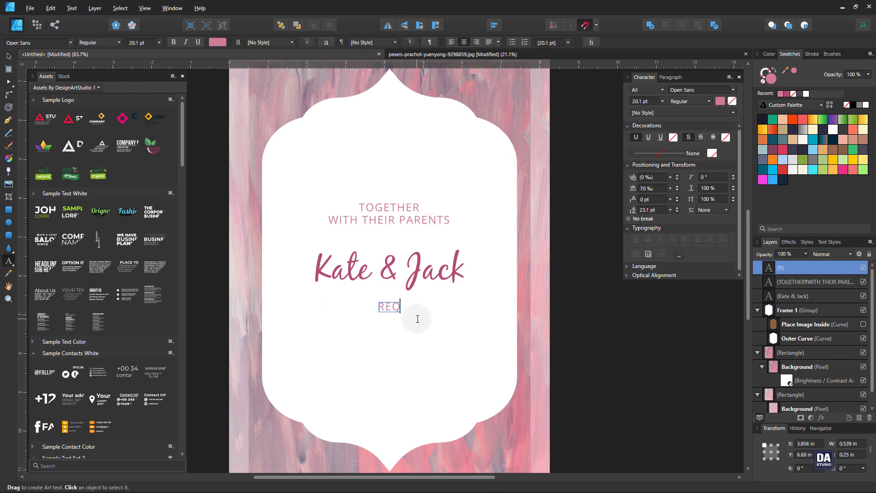
{"action": "type", "text": "UEST YOUR P"}
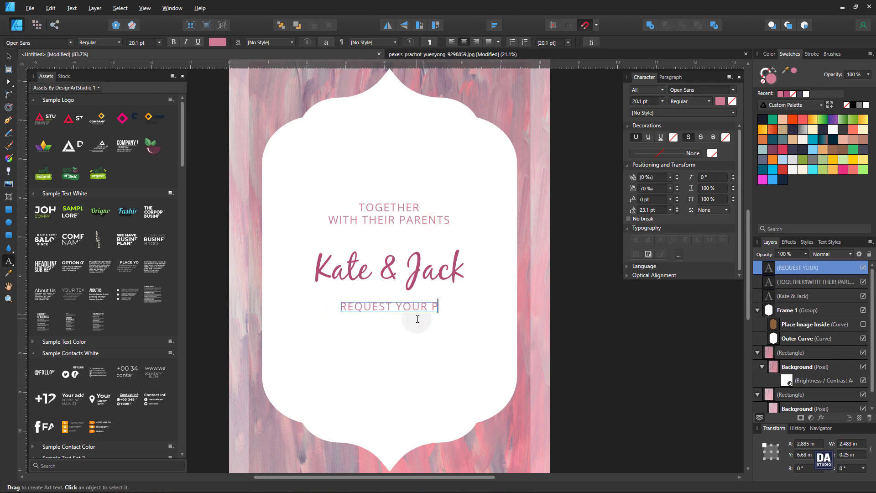
{"action": "type", "text": "RESENCE"}
{"action": "key", "text": "Return"}
{"action": "type", "text": "AT TH"}
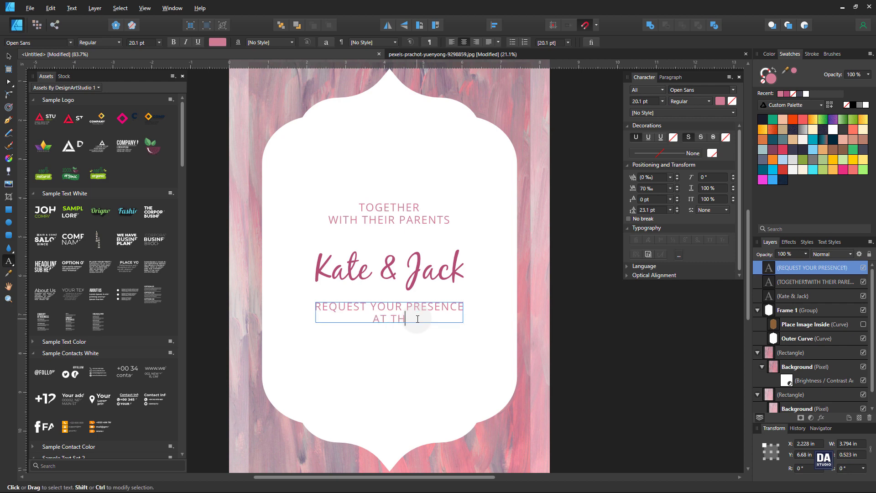
{"action": "type", "text": "EIR WEDDING"}
{"action": "key", "text": "Escape"}
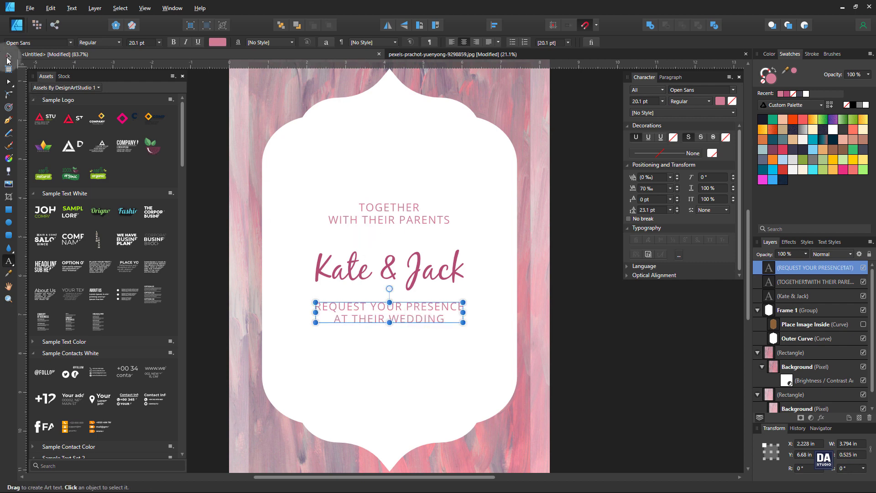
- Move the request text slightly down and space the three text objects evenly in the vertical direction
{"action": "left_click_drag", "start_coordinate": [441, 317], "coordinate": [441, 328]}
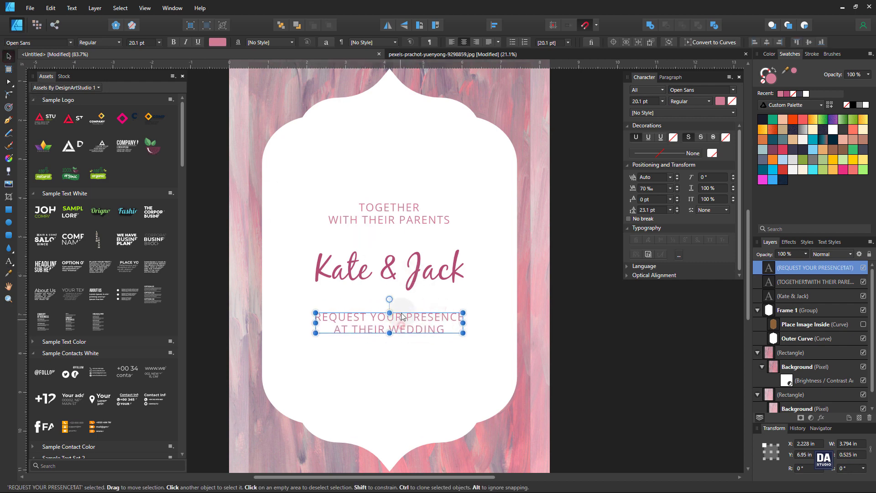
{"action": "left_click", "coordinate": [403, 270], "text": "shift"}
{"action": "left_click", "coordinate": [411, 218], "text": "shift"}
{"action": "left_click", "coordinate": [494, 25]}
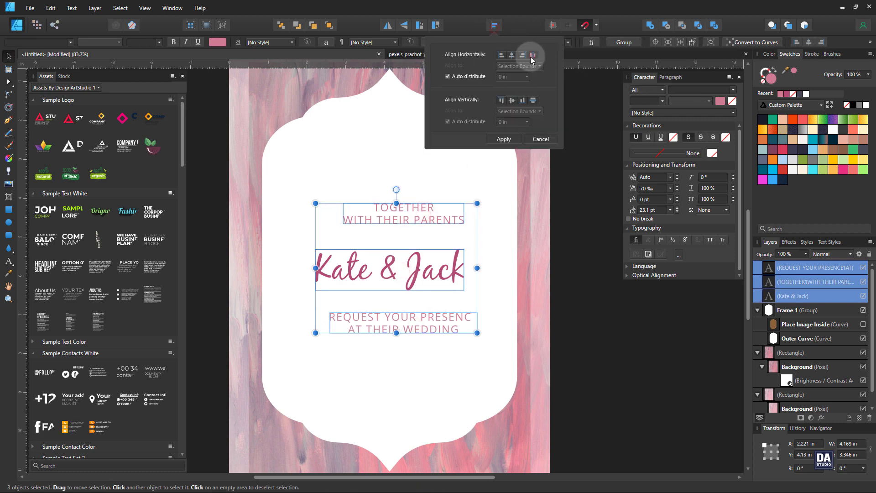
{"action": "left_click", "coordinate": [533, 100]}
{"action": "left_click", "coordinate": [504, 139]}
{"action": "left_click_drag", "start_coordinate": [389, 268], "coordinate": [468, 276]}
{"action": "left_click", "coordinate": [571, 316]}
- Duplicate the request text below itself, replace its wording with "SEP 15 2022" and nudge the date slightly down
{"action": "key", "text": "z"}
{"action": "left_click", "coordinate": [419, 308], "text": "alt"}
{"action": "left_click", "coordinate": [428, 314]}
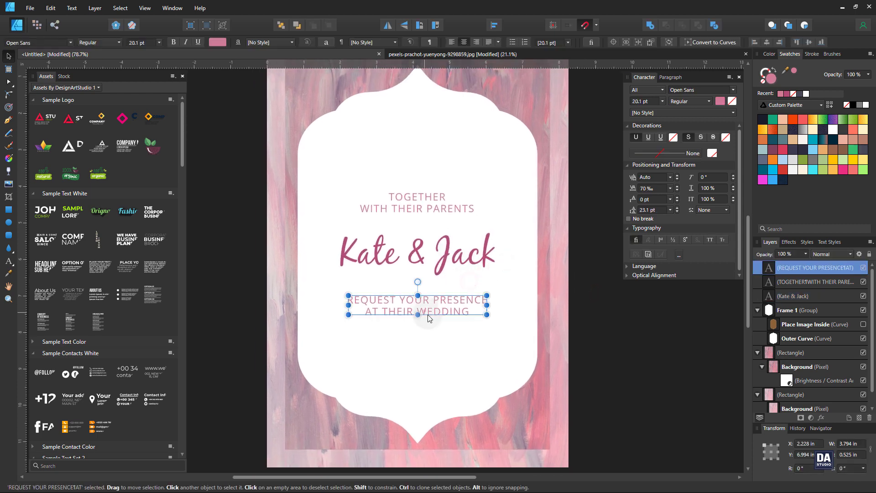
{"action": "left_click_drag", "start_coordinate": [428, 314], "coordinate": [445, 352]}
{"action": "key", "text": "t"}
{"action": "key", "text": "ctrl+a"}
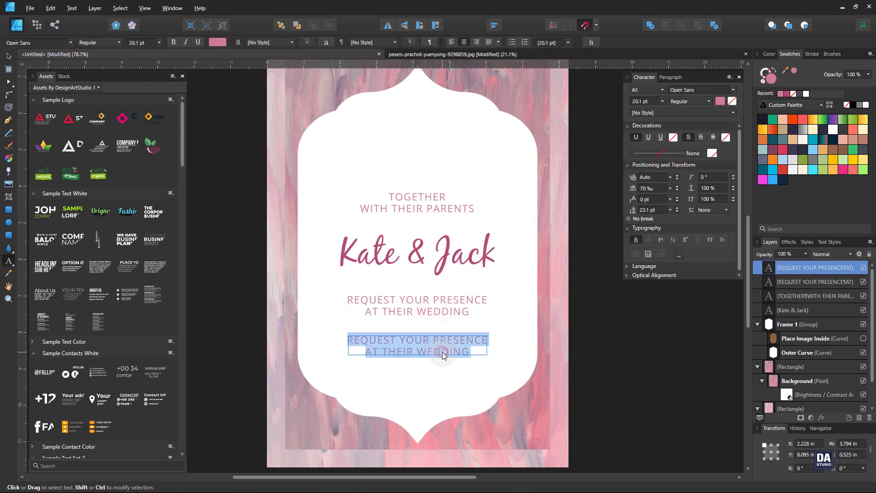
{"action": "type", "text": "SEP 15 2022"}
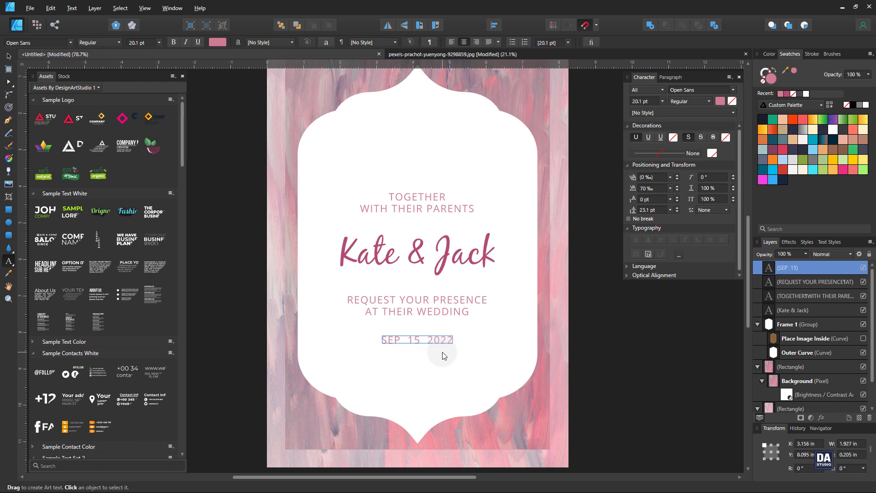
{"action": "key", "text": "Escape"}
{"action": "left_click_drag", "start_coordinate": [438, 346], "coordinate": [439, 351]}
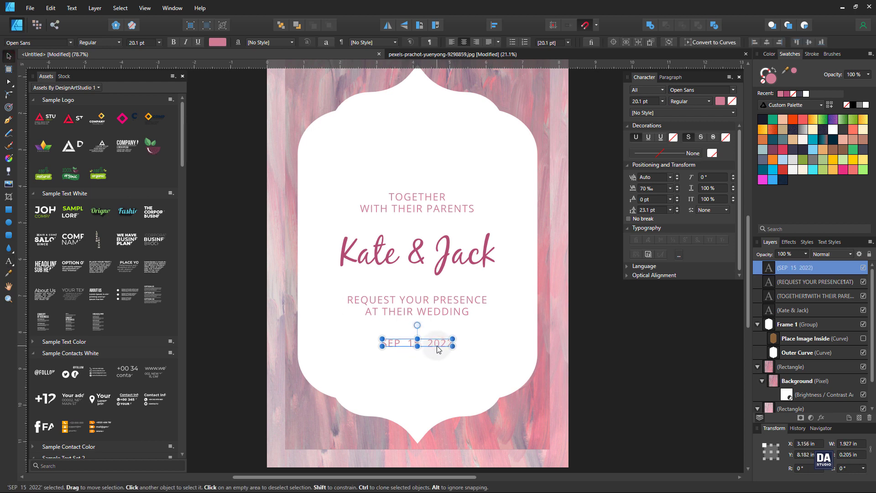
- Raise the parents text slightly and enlarge the names text about its centre
{"action": "left_click", "coordinate": [577, 321]}
{"action": "left_click_drag", "start_coordinate": [449, 304], "coordinate": [435, 338]}
{"action": "left_click", "coordinate": [600, 355]}
{"action": "left_click_drag", "start_coordinate": [434, 214], "coordinate": [434, 201]}
{"action": "left_click", "coordinate": [430, 268]}
{"action": "left_click_drag", "start_coordinate": [490, 237], "coordinate": [475, 251]}
- Move the request text and the date together slightly further below the names
{"action": "left_click", "coordinate": [441, 311]}
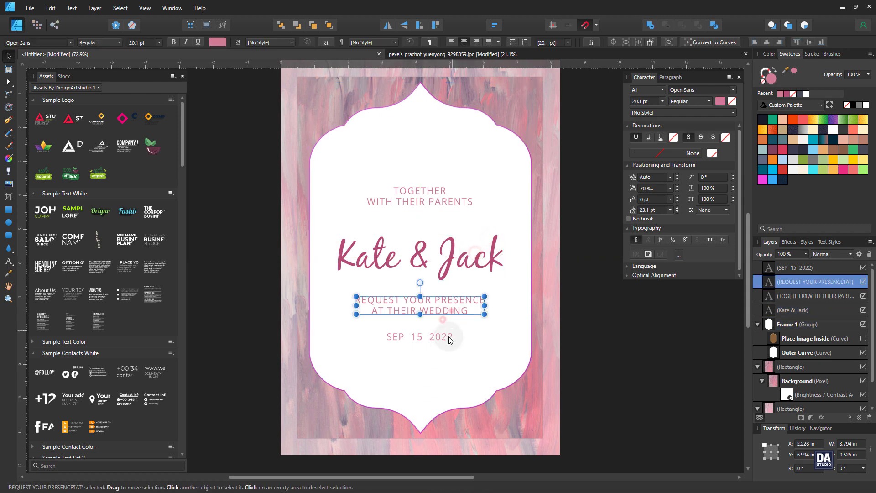
{"action": "left_click", "coordinate": [448, 338], "text": "shift"}
{"action": "left_click_drag", "start_coordinate": [449, 313], "coordinate": [564, 312]}
{"action": "left_click", "coordinate": [550, 338]}
{"action": "left_click", "coordinate": [610, 340]}
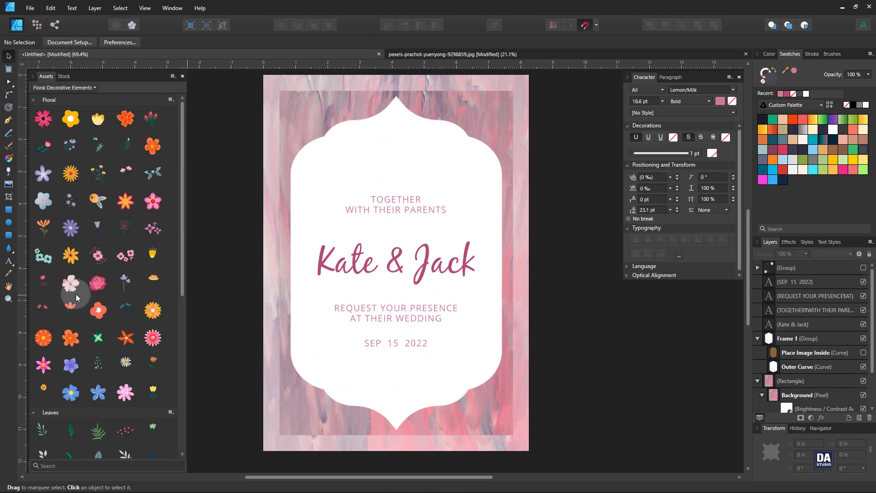
- Place the pale pink flower asset at the frame's lower-left corner and recolour it with an HSL adjustment: hue 31.2°, saturation about 37%
{"action": "left_click_drag", "start_coordinate": [155, 325], "coordinate": [306, 386]}
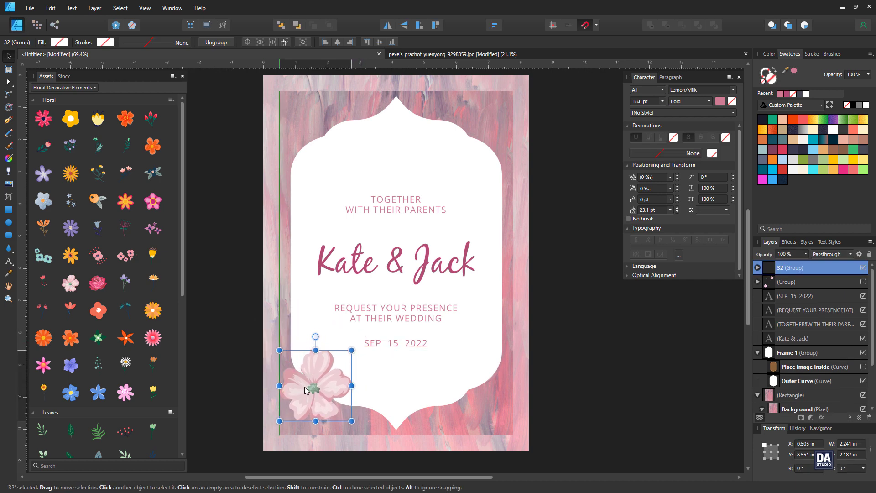
{"action": "left_click", "coordinate": [811, 417]}
{"action": "left_click", "coordinate": [790, 215]}
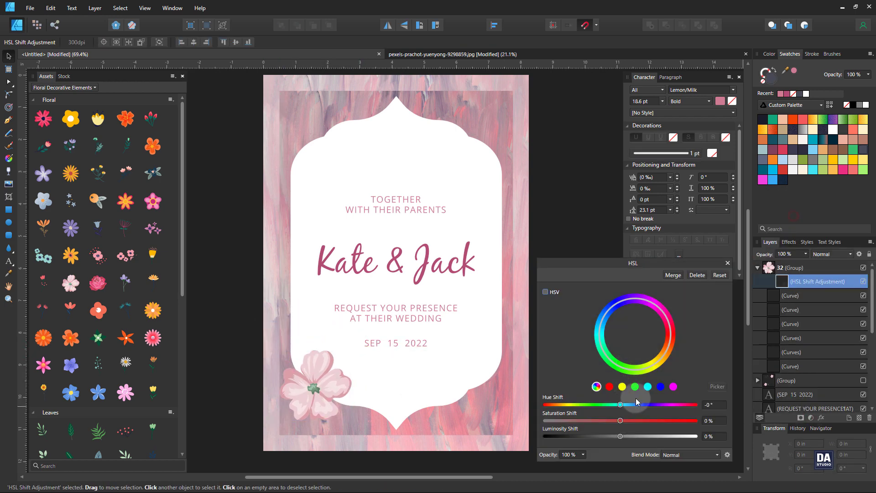
{"action": "mouse_move", "coordinate": [623, 407]}
{"action": "left_mouse_down"}
{"action": "mouse_move", "coordinate": [678, 406]}
{"action": "mouse_move", "coordinate": [635, 408]}
{"action": "left_mouse_up"}
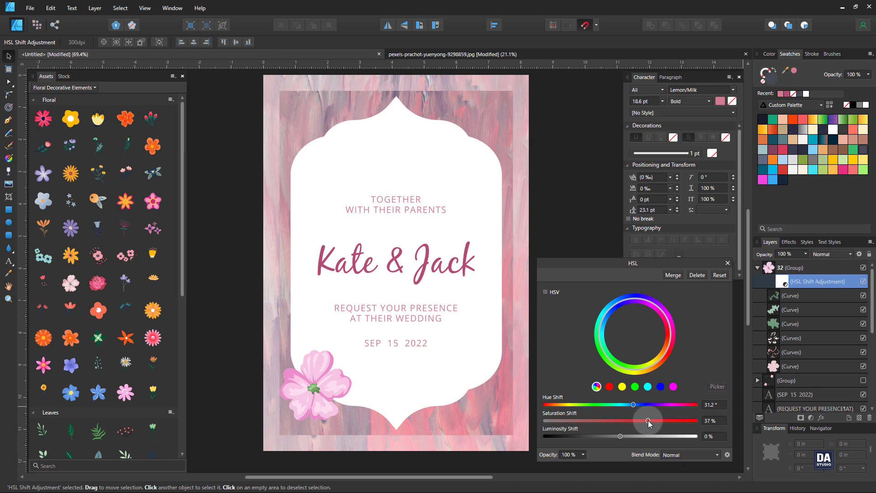
{"action": "left_click", "coordinate": [727, 263]}
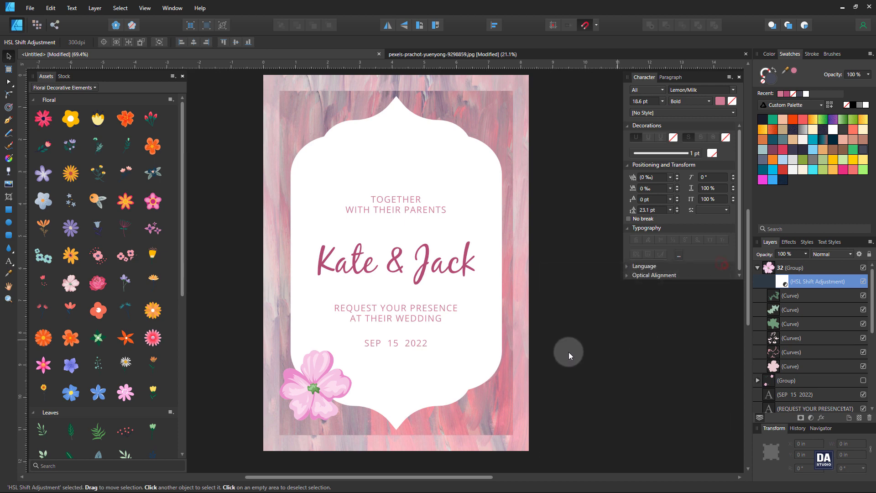
- Enlarge the pink flower to about 2.65 in wide and place a copy at the frame's upper-right corner
{"action": "left_click", "coordinate": [337, 400]}
{"action": "mouse_move", "coordinate": [358, 352]}
{"action": "left_mouse_down"}
{"action": "mouse_move", "coordinate": [365, 338]}
{"action": "mouse_move", "coordinate": [331, 374]}
{"action": "mouse_move", "coordinate": [333, 392]}
{"action": "mouse_move", "coordinate": [505, 168]}
{"action": "left_mouse_up"}
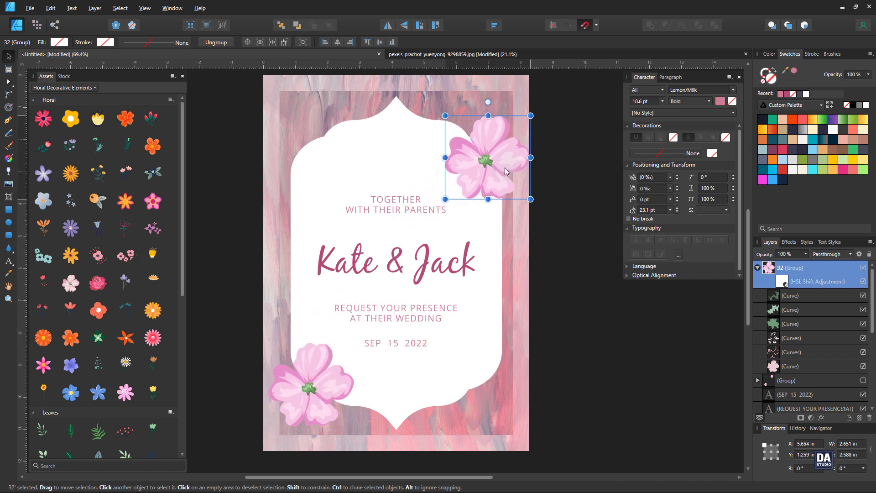
{"action": "left_click", "coordinate": [577, 283]}
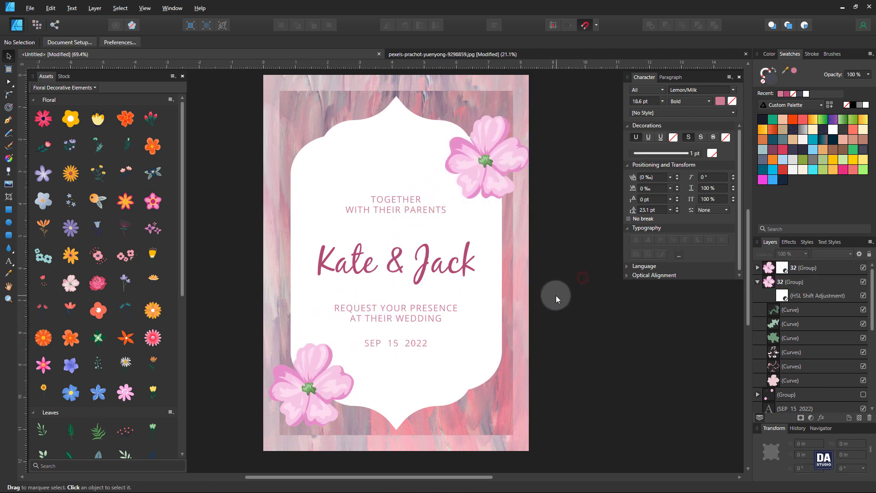
- Place the small purple flower sprig below the date, rotated about 81° so its stem lies nearly horizontal
{"action": "left_click_drag", "start_coordinate": [123, 285], "coordinate": [385, 339]}
{"action": "left_click_drag", "start_coordinate": [369, 272], "coordinate": [413, 389]}
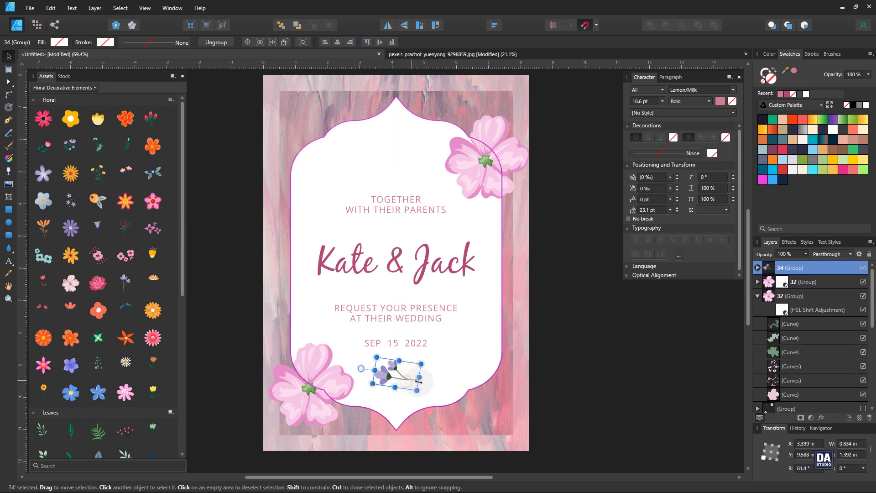
{"action": "left_click", "coordinate": [622, 394]}
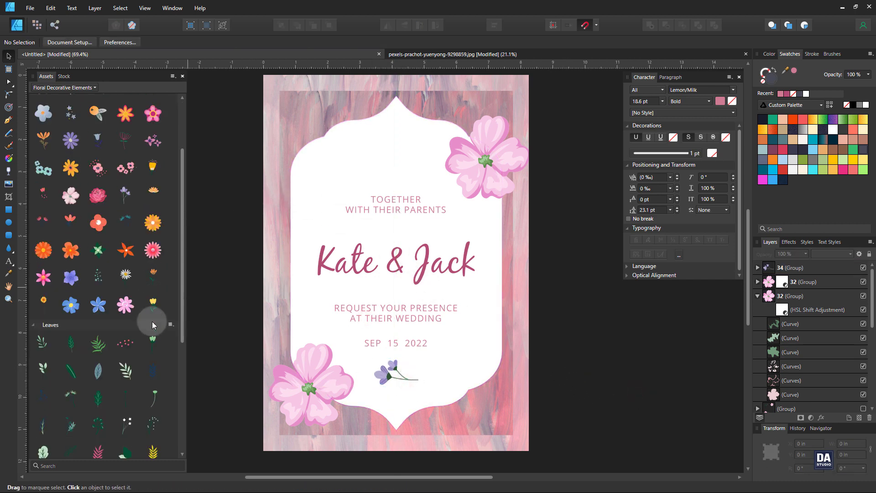
- Place a green leaf branch with pale buds at the frame's upper-left corner and rotate it to follow the curved edge
{"action": "scroll", "coordinate": [152, 317], "scroll_direction": "down", "scroll_amount": 3}
{"action": "left_click_drag", "start_coordinate": [153, 378], "coordinate": [300, 198]}
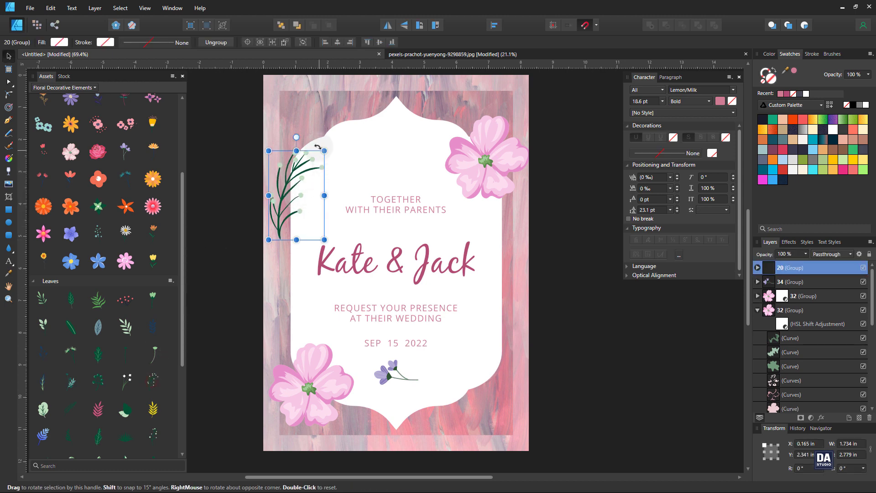
{"action": "left_click_drag", "start_coordinate": [296, 136], "coordinate": [345, 145]}
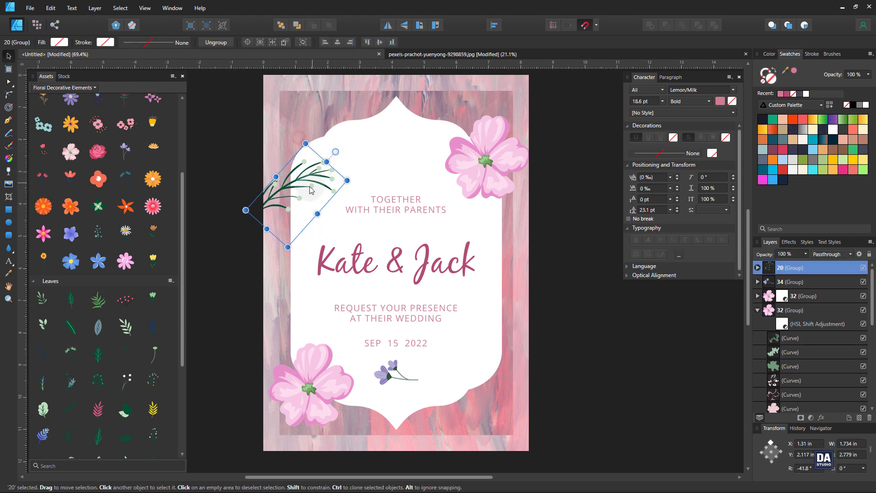
{"action": "left_click_drag", "start_coordinate": [310, 192], "coordinate": [334, 173]}
{"action": "left_click_drag", "start_coordinate": [360, 131], "coordinate": [386, 162]}
{"action": "left_click", "coordinate": [561, 313]}
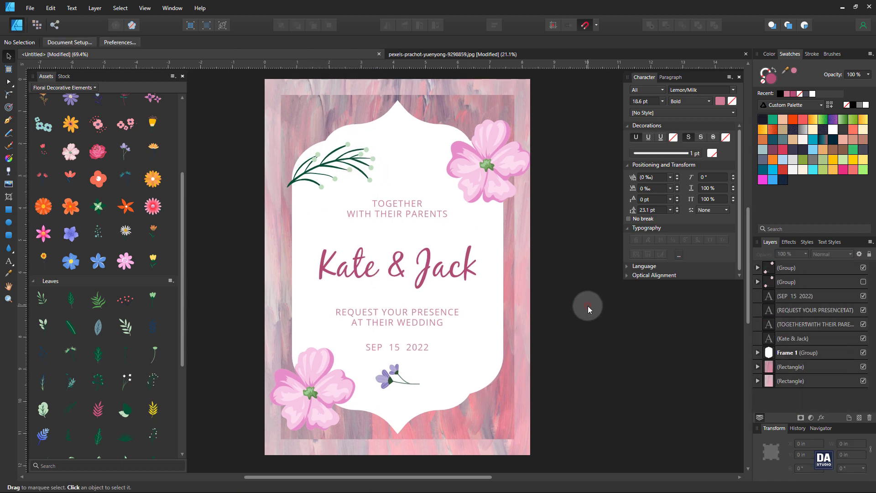
- Draw a rectangle covering the whole page and fill it with the black-to-transparent gradient from the Fancy Gradient palette
{"action": "left_click", "coordinate": [9, 210]}
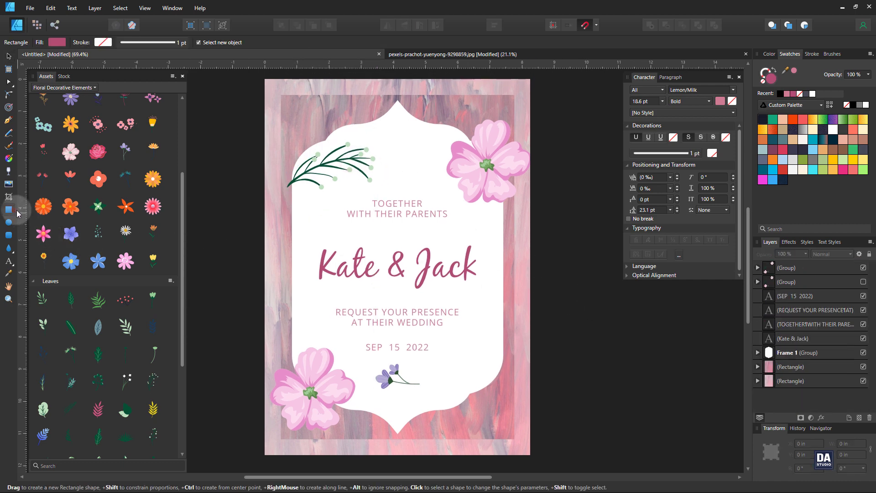
{"action": "left_click_drag", "start_coordinate": [265, 79], "coordinate": [531, 454]}
{"action": "left_click", "coordinate": [792, 105]}
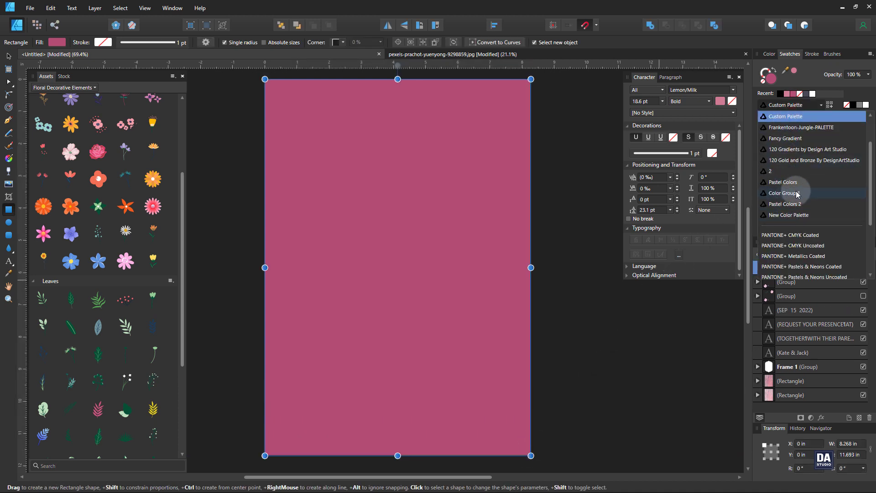
{"action": "left_click", "coordinate": [796, 138]}
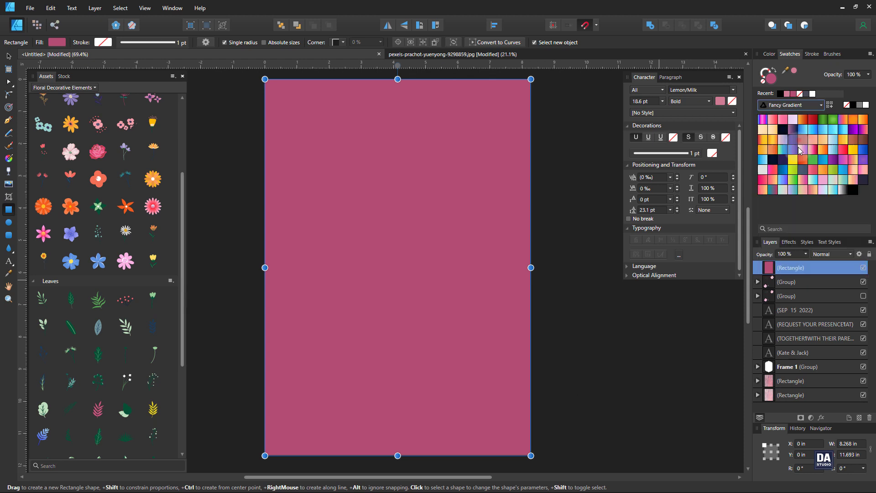
{"action": "left_click", "coordinate": [854, 189]}
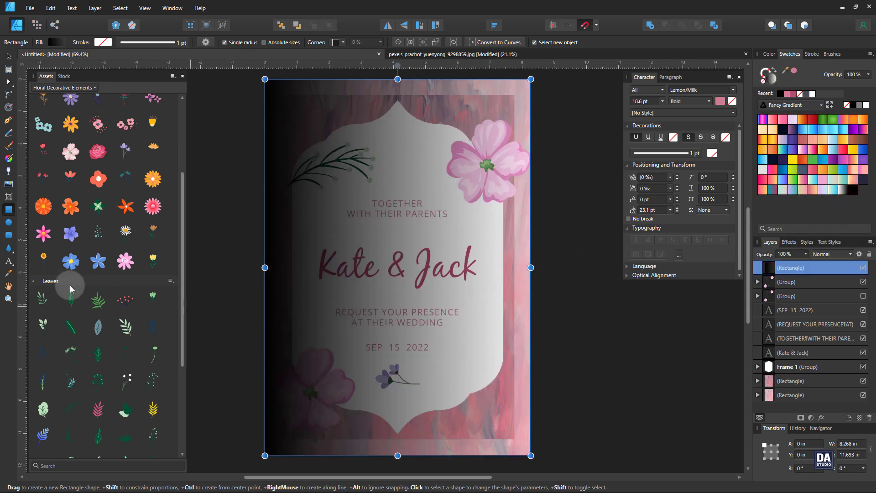
- Run the rectangle's gradient diagonally from the page's lower-left to its upper-right corner and set the blend mode to Overlay
{"action": "left_click", "coordinate": [9, 159]}
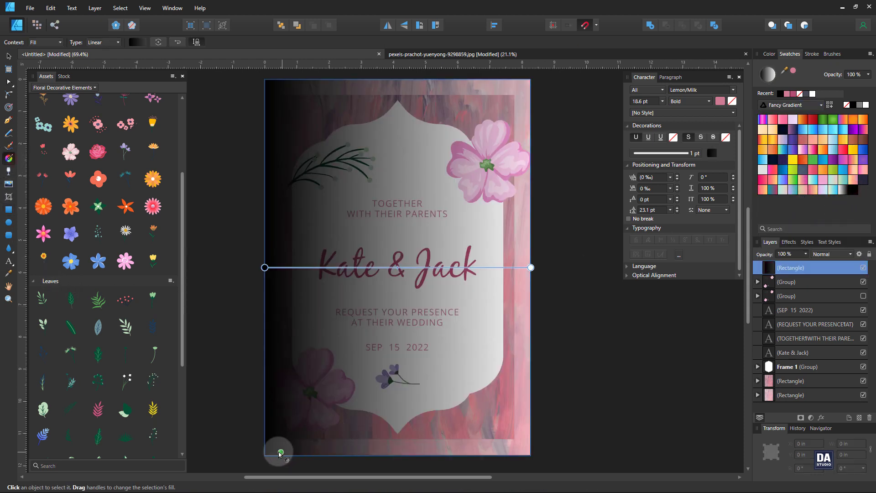
{"action": "left_click_drag", "start_coordinate": [274, 451], "coordinate": [524, 88]}
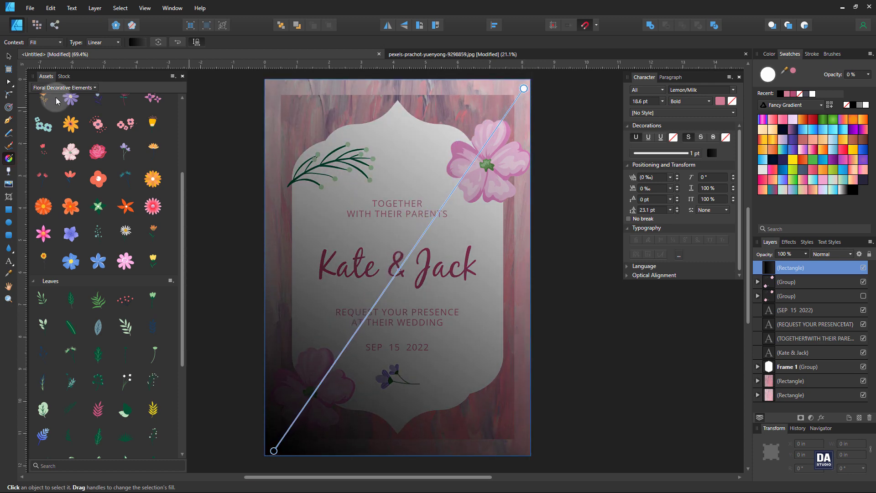
{"action": "left_click", "coordinate": [8, 55]}
{"action": "left_click", "coordinate": [836, 255]}
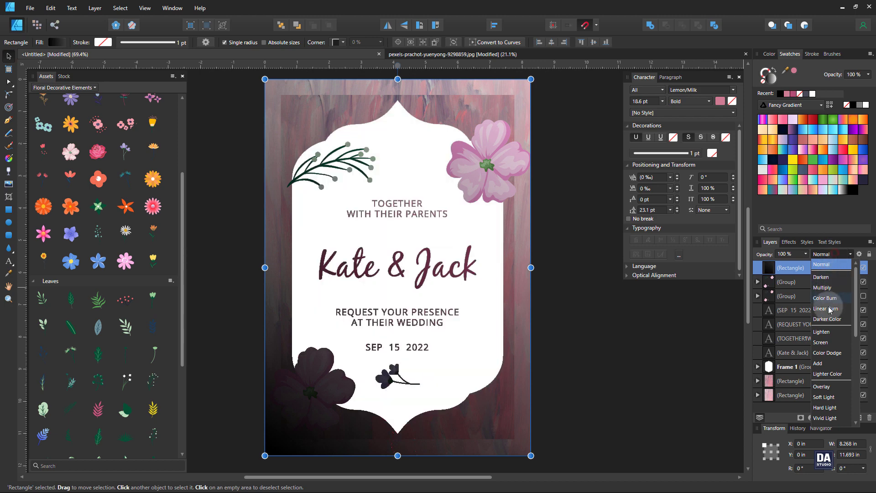
{"action": "left_click", "coordinate": [830, 387]}
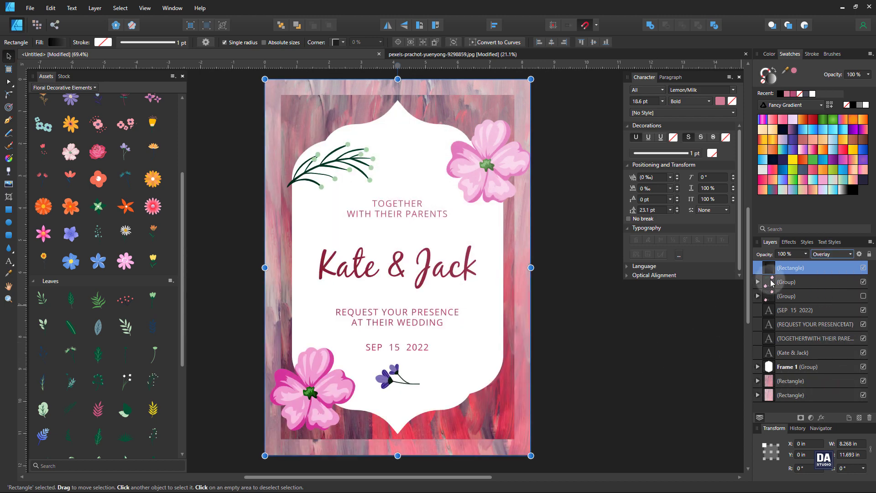
- Move the gradient rectangle down the layer stack to sit between the names text and Frame 1
{"action": "double_click", "coordinate": [790, 268]}
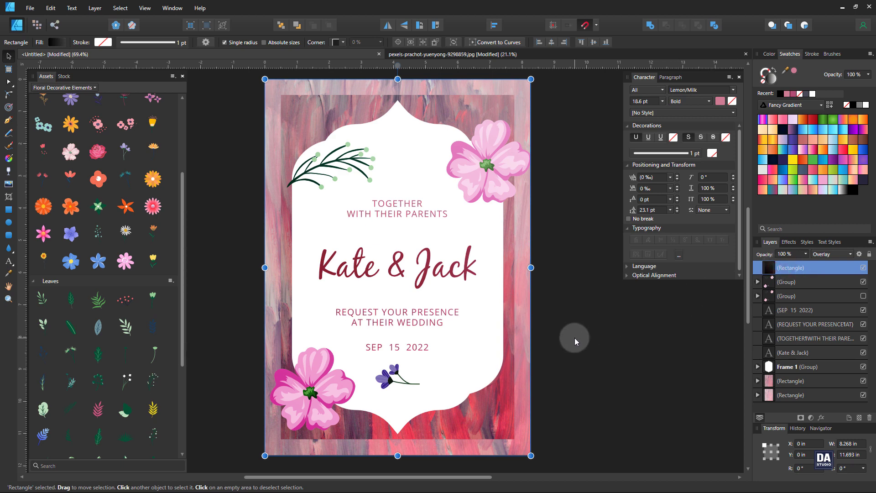
{"action": "key", "text": "ctrl+bracketleft"}
{"action": "key", "text": "ctrl+bracketleft"}
{"action": "key", "text": "ctrl+bracketleft"}
{"action": "key", "text": "ctrl+bracketleft"}
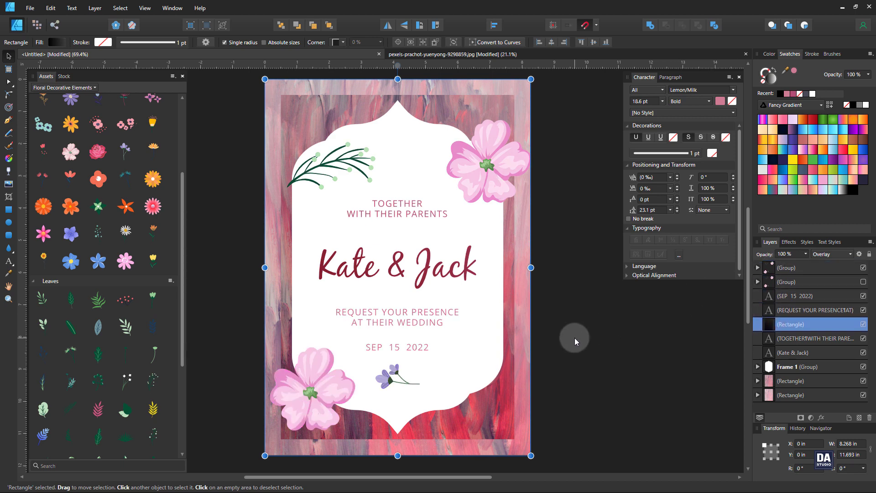
{"action": "key", "text": "ctrl+bracketright"}
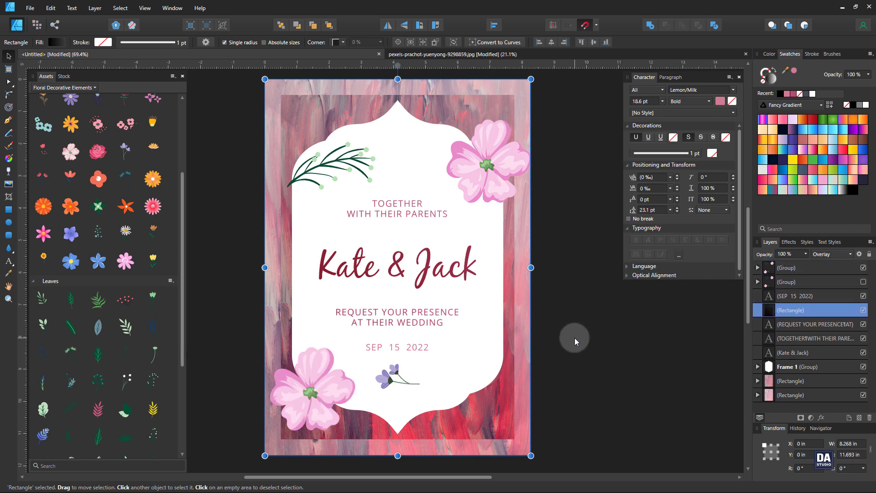
{"action": "key", "text": "ctrl+bracketleft"}
{"action": "key", "text": "ctrl+bracketleft"}
{"action": "key", "text": "ctrl+bracketleft"}
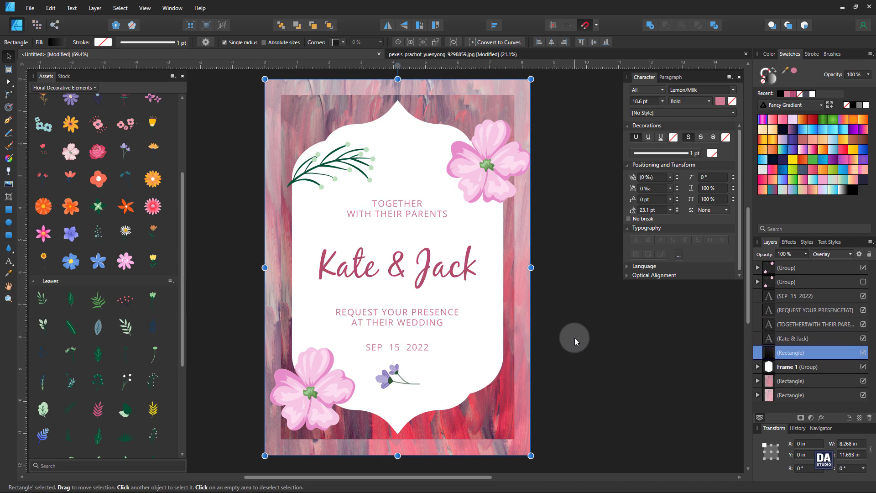
{"action": "key", "text": "ctrl+bracketright"}
{"action": "key", "text": "ctrl+bracketleft"}
{"action": "left_click", "coordinate": [604, 283]}
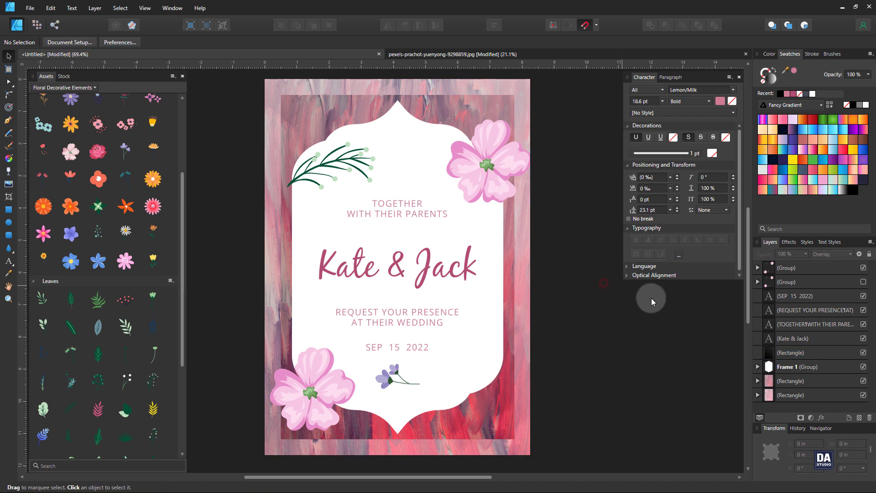
- Toggle the gradient rectangle's visibility to compare the background with and without the overlay
{"action": "left_click", "coordinate": [863, 354]}
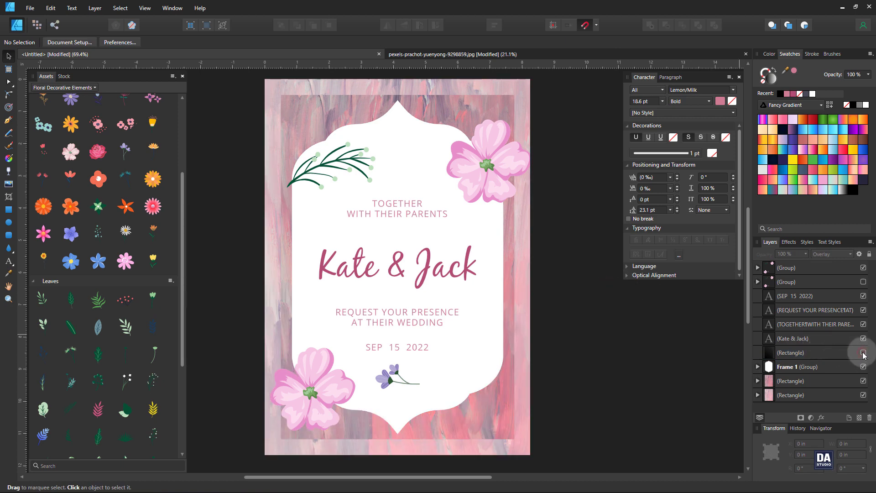
{"action": "left_click", "coordinate": [863, 353]}
{"action": "left_click", "coordinate": [863, 353]}
{"action": "left_click", "coordinate": [863, 353]}
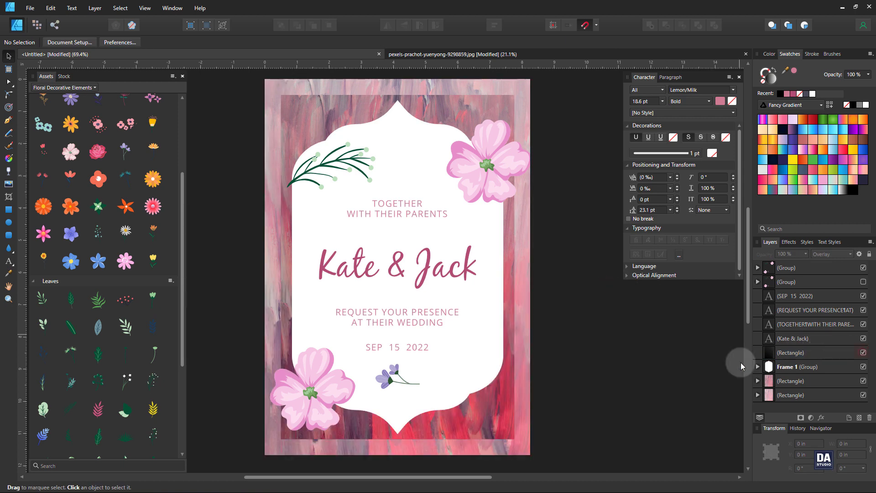
- Give the inner textured background rectangle a white stroke 0.6 pt wide
{"action": "key", "text": "z"}
{"action": "left_click_drag", "start_coordinate": [606, 358], "coordinate": [550, 333]}
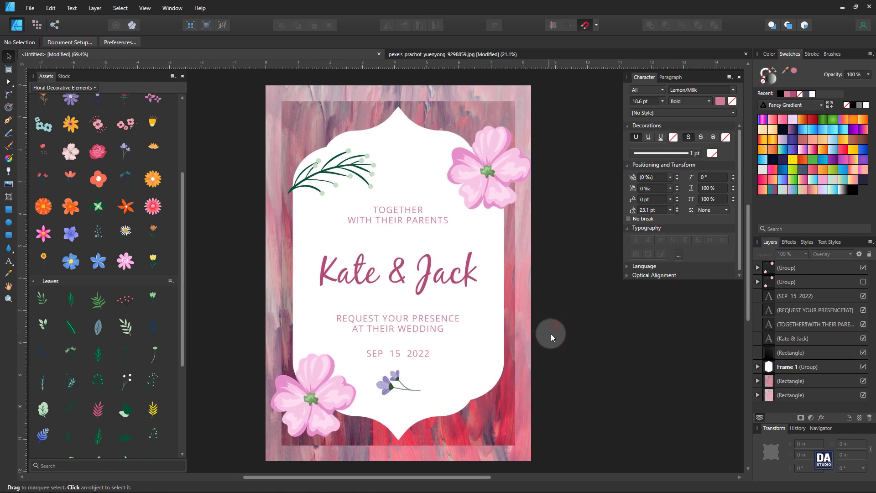
{"action": "left_click", "coordinate": [782, 381]}
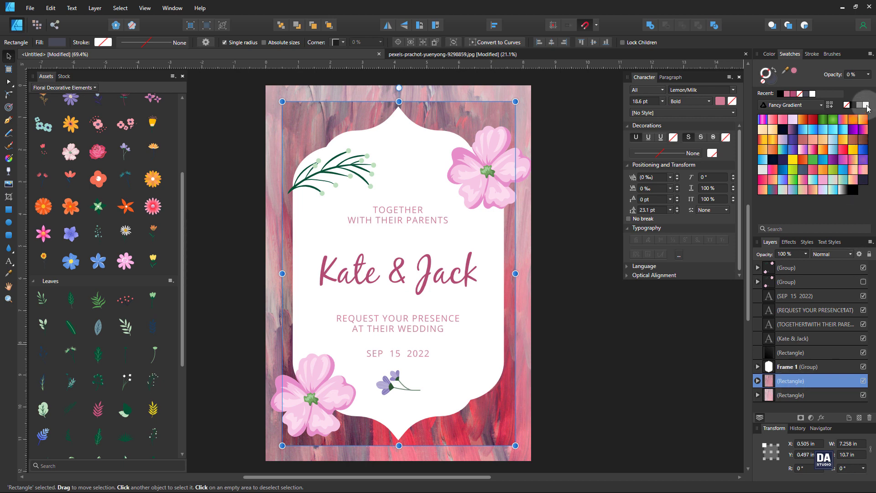
{"action": "left_click", "coordinate": [812, 54]}
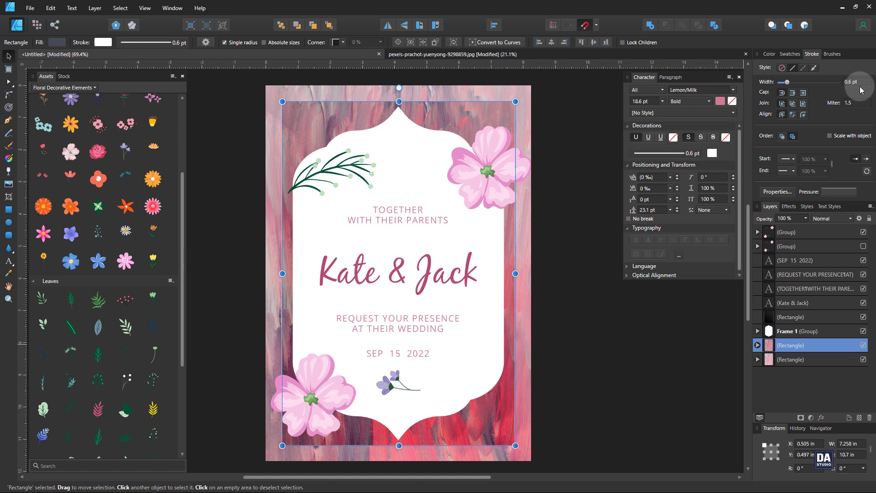
{"action": "left_click", "coordinate": [614, 354]}
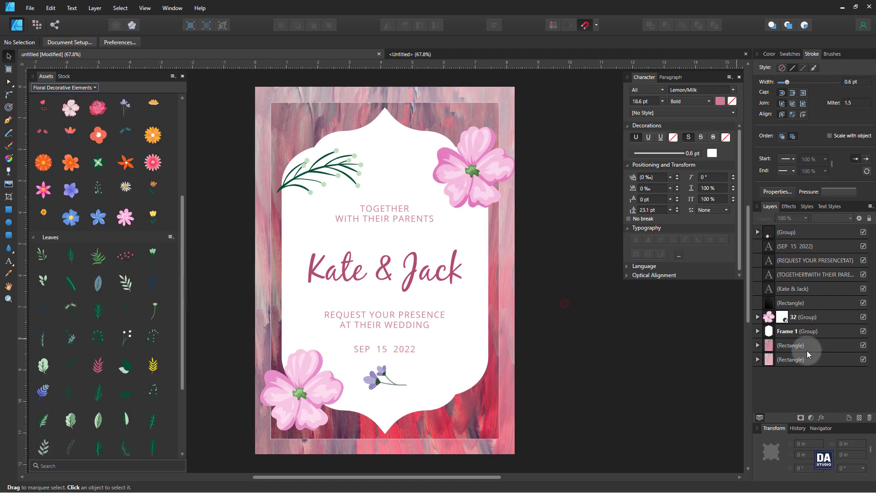
- Copy the two textured background rectangles and the gradient overlay rectangle into the blank <Untitled> document
{"action": "left_click", "coordinate": [798, 348]}
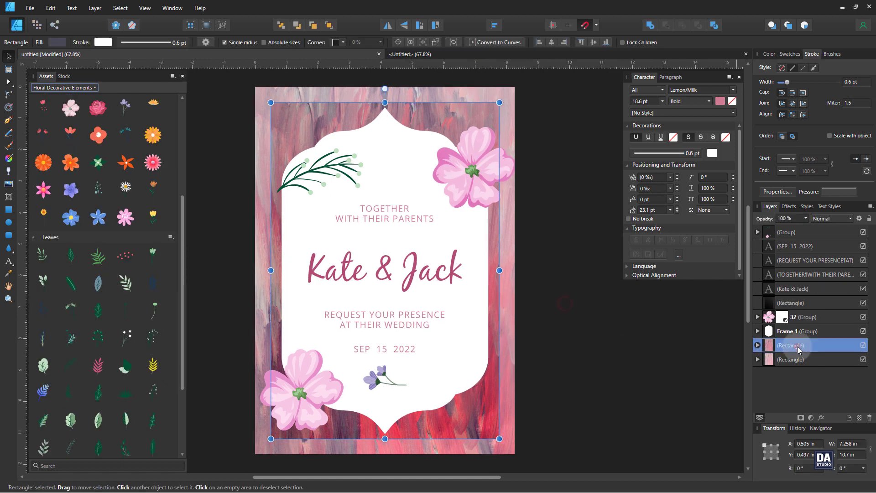
{"action": "left_click", "coordinate": [798, 360], "text": "ctrl"}
{"action": "left_click", "coordinate": [798, 304], "text": "ctrl"}
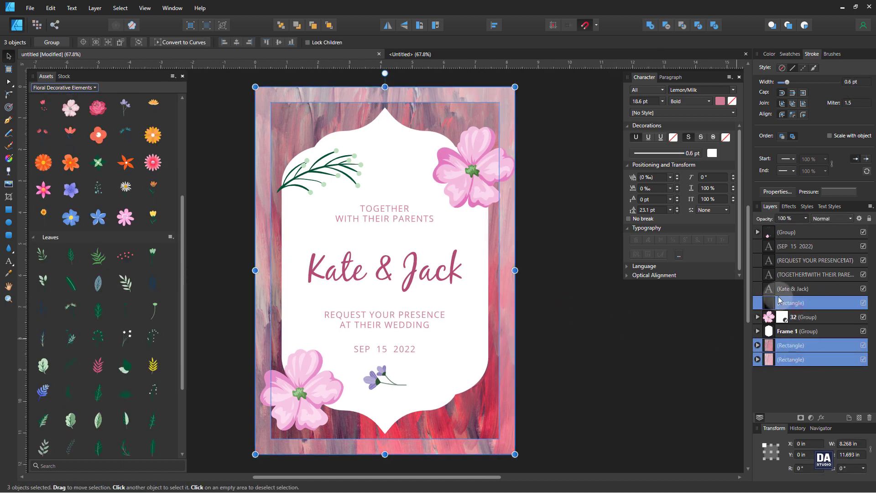
{"action": "left_click", "coordinate": [51, 7]}
{"action": "left_click", "coordinate": [61, 43]}
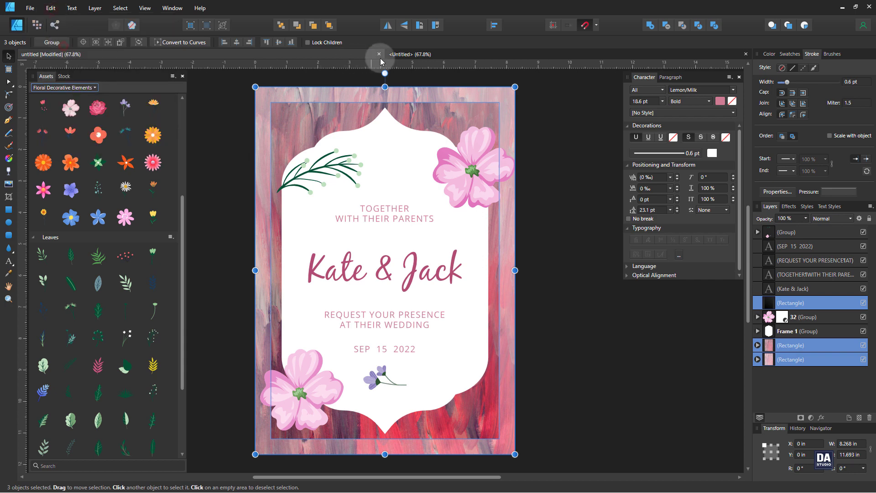
{"action": "left_click", "coordinate": [400, 54]}
{"action": "left_click", "coordinate": [51, 8]}
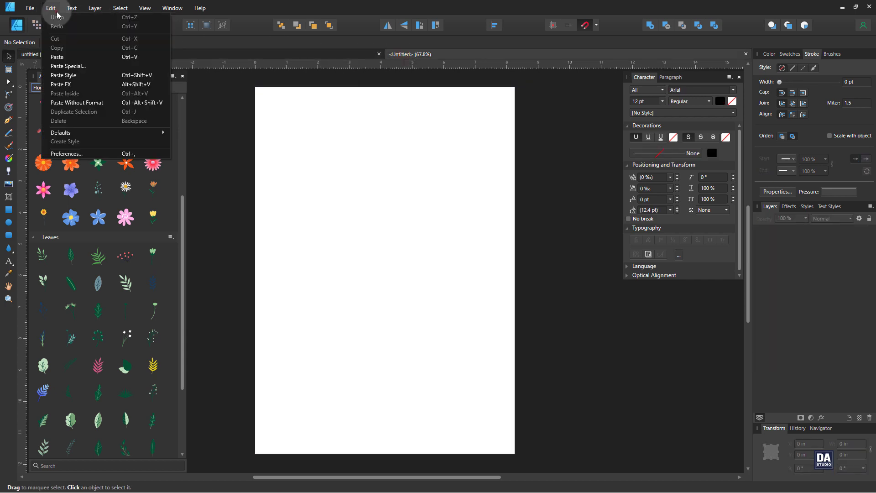
{"action": "left_click", "coordinate": [67, 60]}
{"action": "left_click", "coordinate": [560, 305]}
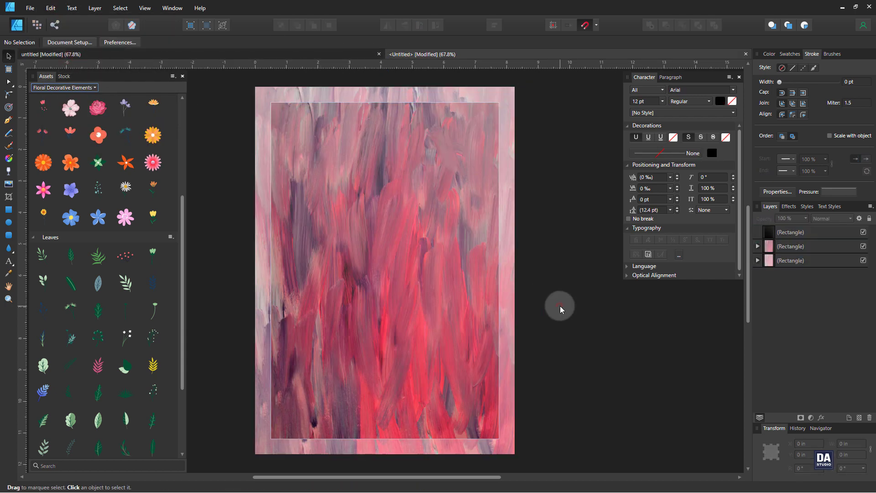
- Draw a light grey circle about 3.44 in in diameter at the centre of the page
{"action": "key", "text": "z"}
{"action": "mouse_move", "coordinate": [438, 270]}
{"action": "left_mouse_down"}
{"action": "mouse_move", "coordinate": [463, 268]}
{"action": "mouse_move", "coordinate": [444, 271]}
{"action": "left_mouse_up"}
{"action": "left_click", "coordinate": [8, 223]}
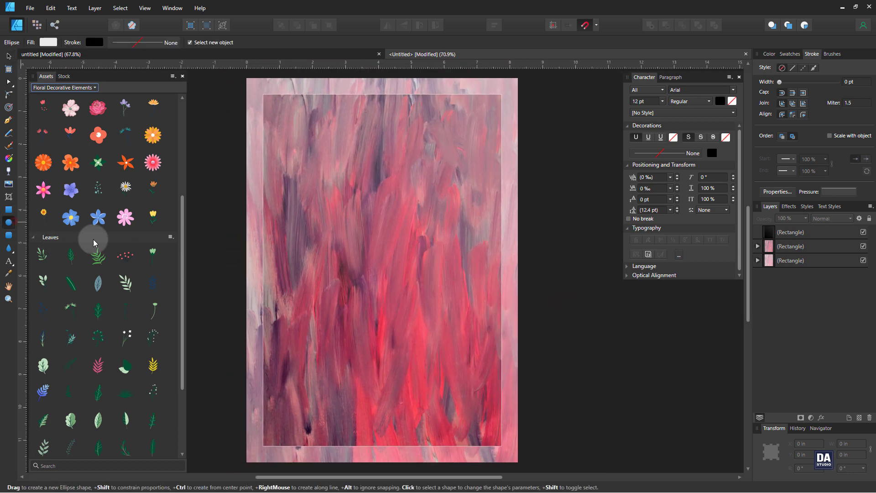
{"action": "left_click_drag", "start_coordinate": [382, 271], "coordinate": [449, 317]}
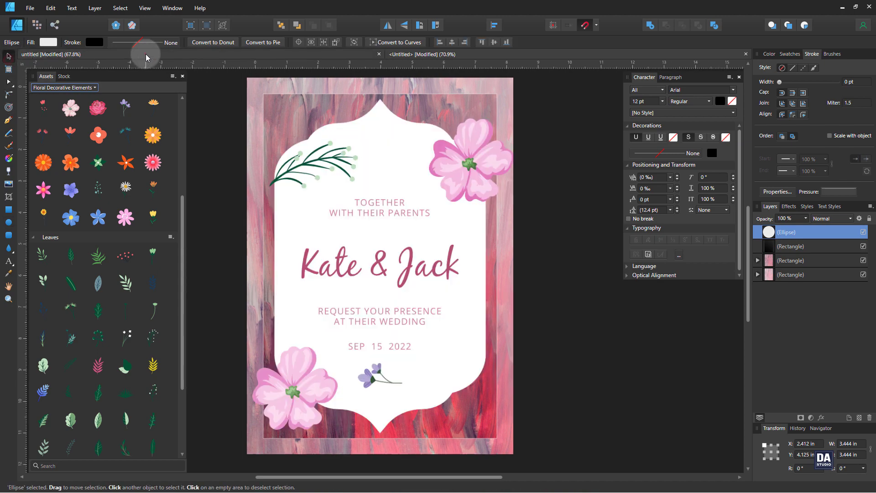
- Copy the couple's names text from the invitation document into the <Untitled> document
{"action": "left_click", "coordinate": [365, 264]}
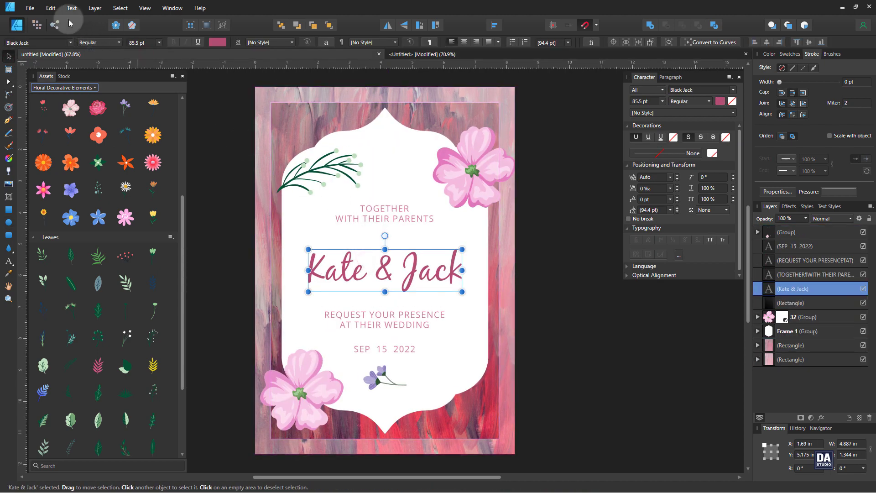
{"action": "left_click", "coordinate": [50, 8]}
{"action": "left_click", "coordinate": [62, 42]}
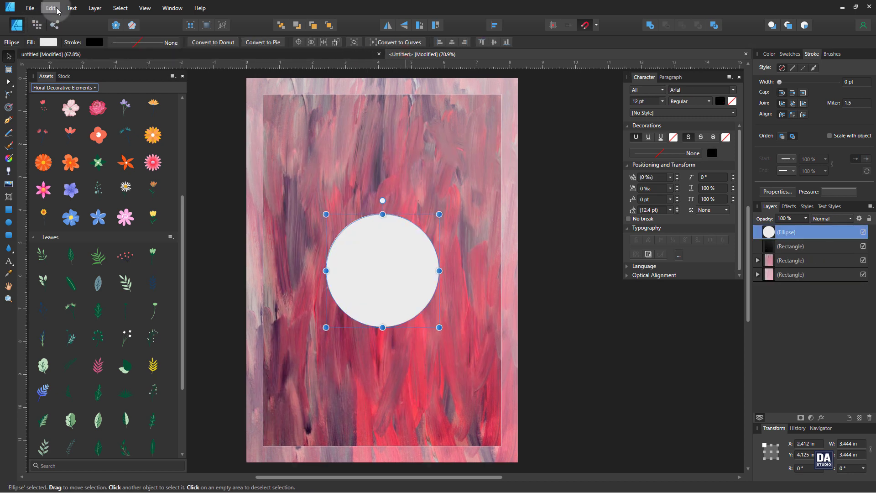
{"action": "left_click", "coordinate": [50, 8]}
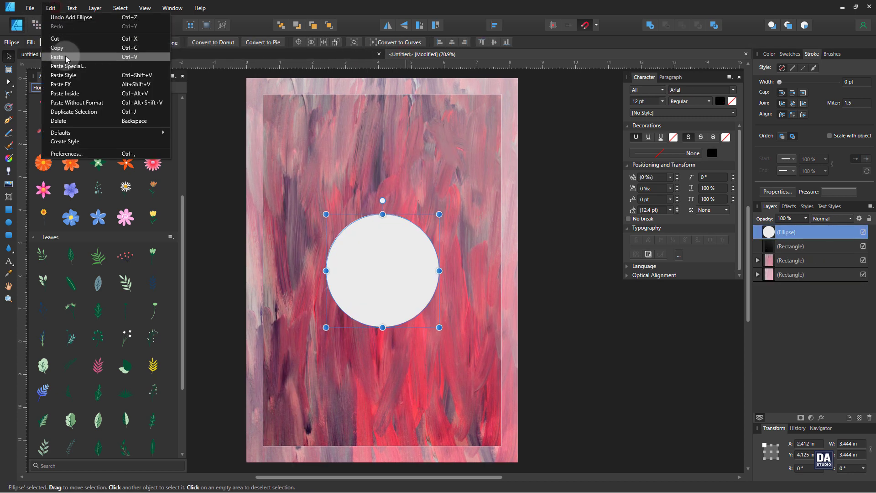
{"action": "left_click", "coordinate": [67, 57]}
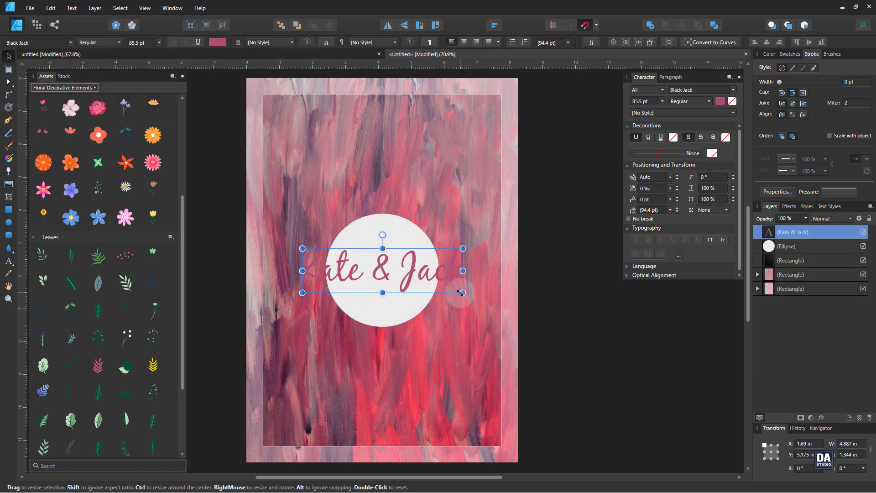
- Break the couple's names text onto three lines, with the ampersand on its own line
{"action": "scroll", "coordinate": [321, 277], "scroll_direction": "up", "scroll_amount": 1}
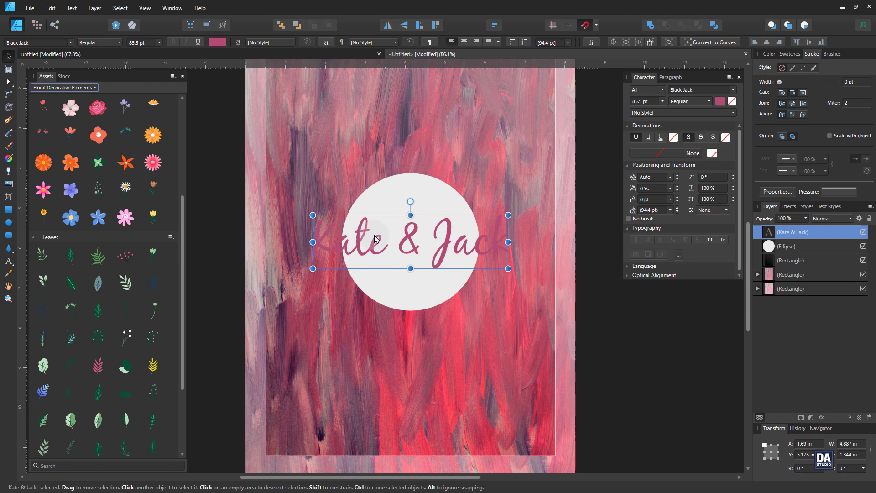
{"action": "double_click", "coordinate": [399, 245]}
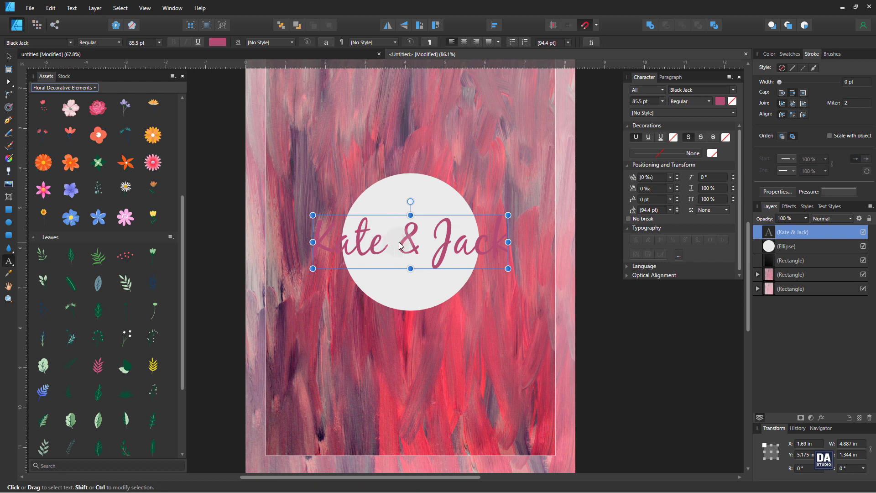
{"action": "key", "text": "BackSpace"}
{"action": "key", "text": "Return"}
{"action": "key", "text": "BackSpace"}
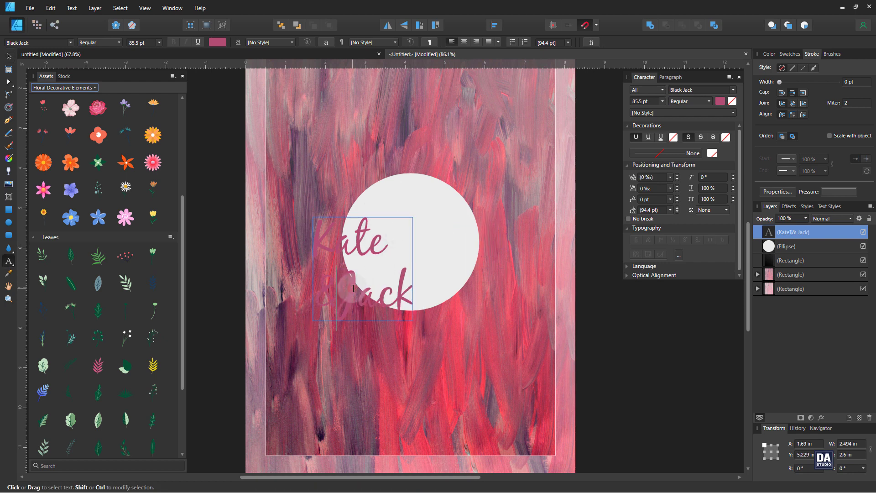
{"action": "key", "text": "Return"}
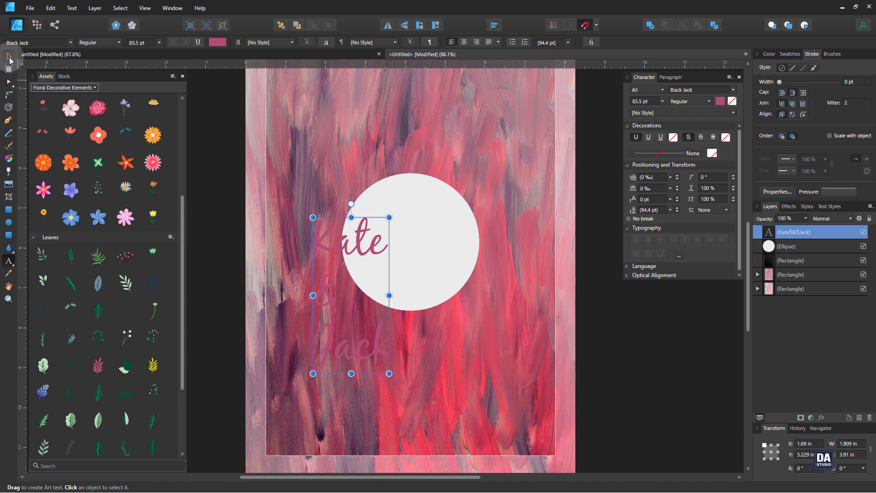
- Centre-align the names text, scale it down to about 57.1 pt and place it inside the circle
{"action": "left_click", "coordinate": [8, 57]}
{"action": "left_click", "coordinate": [464, 42]}
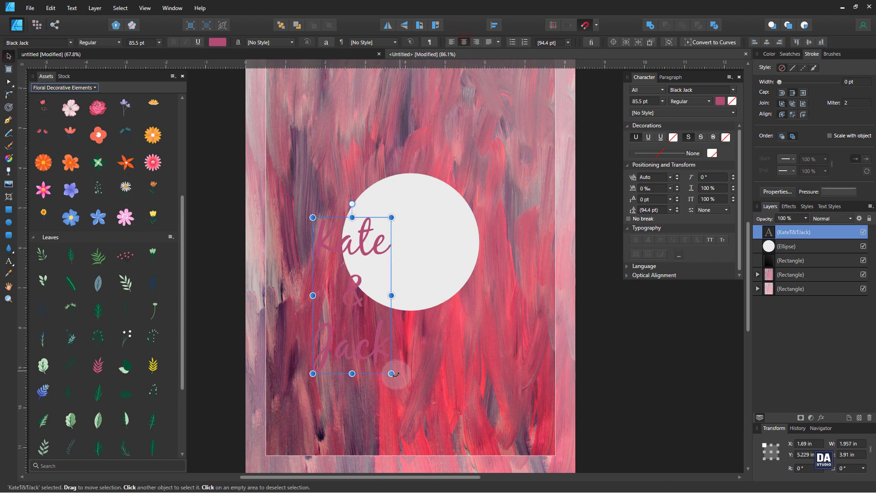
{"action": "left_click_drag", "start_coordinate": [391, 373], "coordinate": [417, 288]}
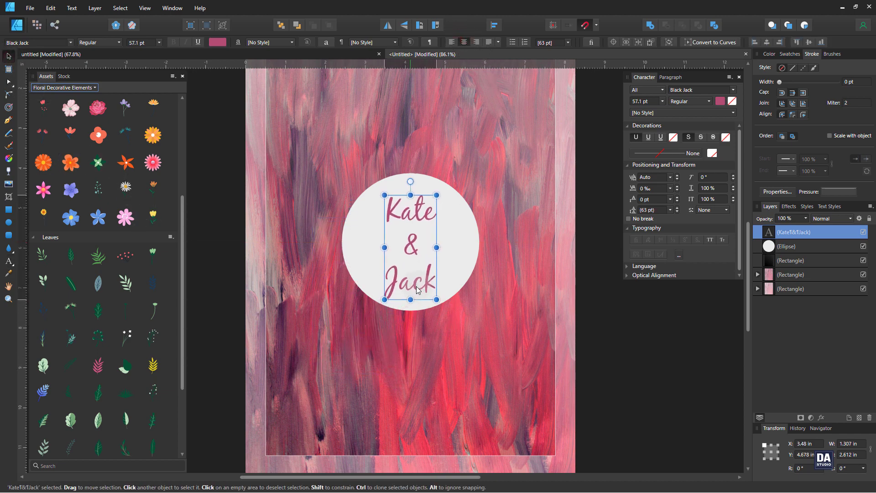
- Tighten the names text's leading to 48 pt, then centre it in the circle and enlarge it to about 67.3 pt
{"action": "scroll", "coordinate": [651, 213], "scroll_direction": "down", "scroll_amount": 6}
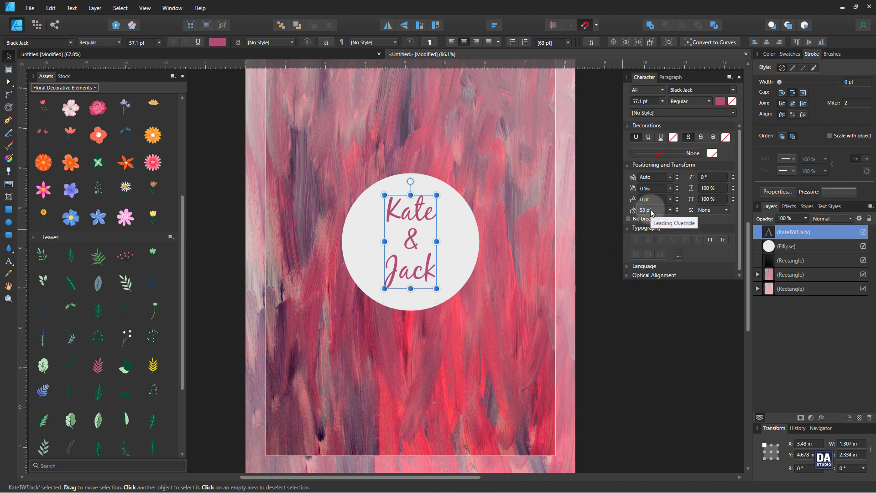
{"action": "scroll", "coordinate": [651, 209], "scroll_direction": "down", "scroll_amount": 2}
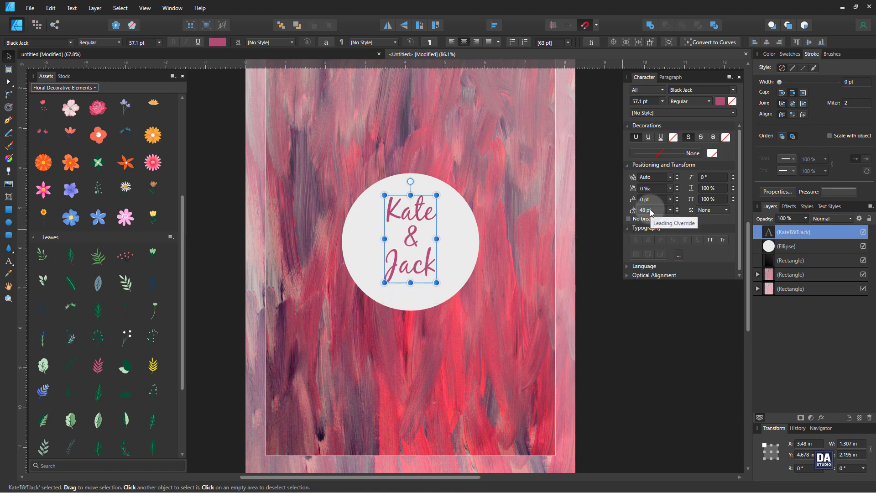
{"action": "left_click_drag", "start_coordinate": [435, 292], "coordinate": [423, 277]}
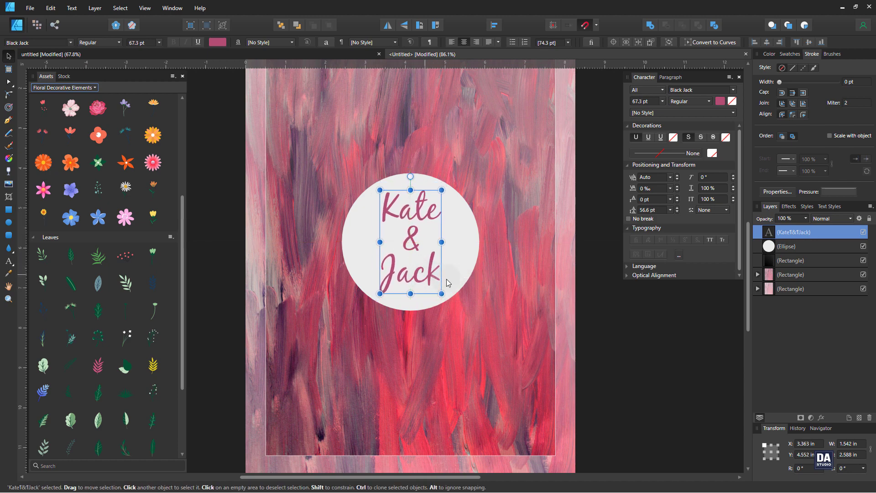
- Scale the circle and the names text up together from the centre until the circle is about 4.17 in wide
{"action": "left_click", "coordinate": [651, 338]}
{"action": "left_click_drag", "start_coordinate": [523, 299], "coordinate": [246, 216]}
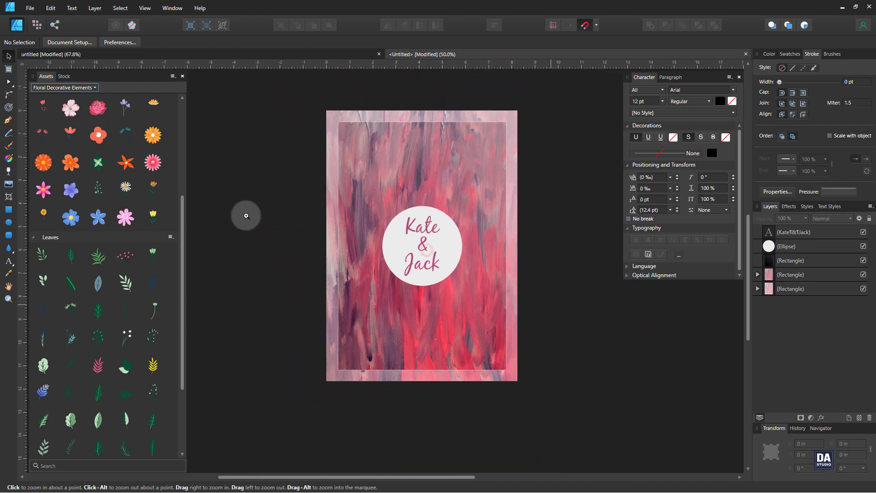
{"action": "scroll", "coordinate": [436, 249], "scroll_direction": "up", "scroll_amount": 3}
{"action": "key", "text": "v"}
{"action": "left_click", "coordinate": [428, 218]}
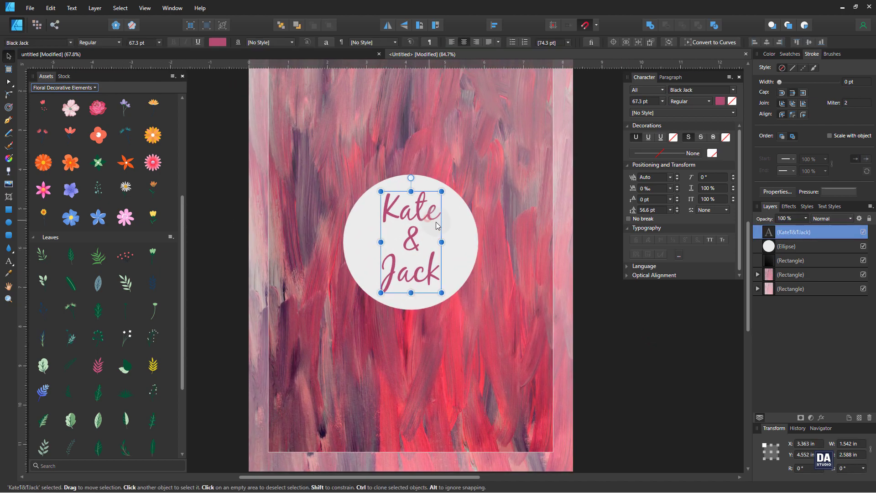
{"action": "left_click", "coordinate": [453, 296]}
{"action": "left_click", "coordinate": [432, 284], "text": "shift"}
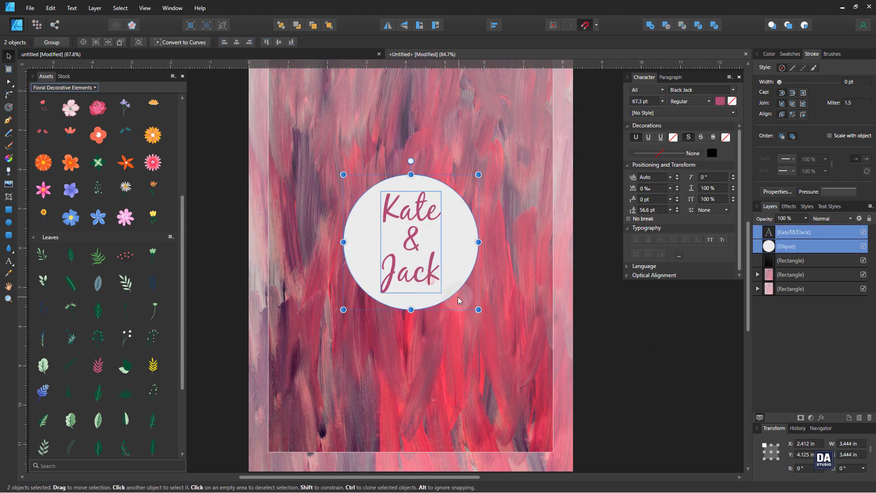
{"action": "left_click_drag", "start_coordinate": [478, 309], "coordinate": [498, 319]}
{"action": "left_click", "coordinate": [600, 352]}
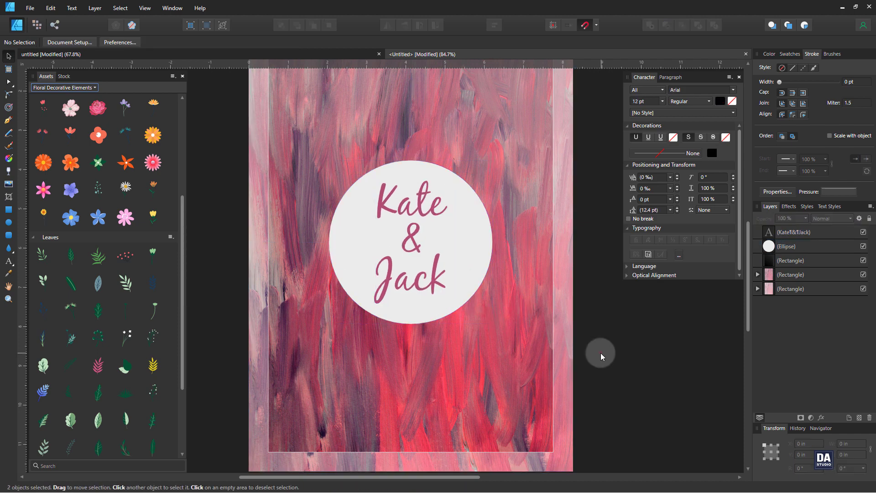
- Give the names text a 1 pt stroke in the same pink as its fill
{"action": "left_click", "coordinate": [383, 284]}
{"action": "left_click_drag", "start_coordinate": [448, 303], "coordinate": [449, 303]}
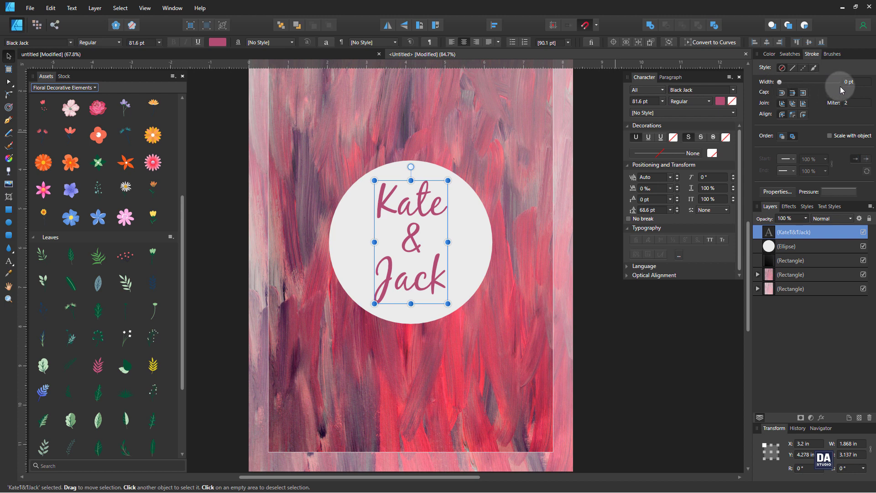
{"action": "left_click", "coordinate": [790, 54]}
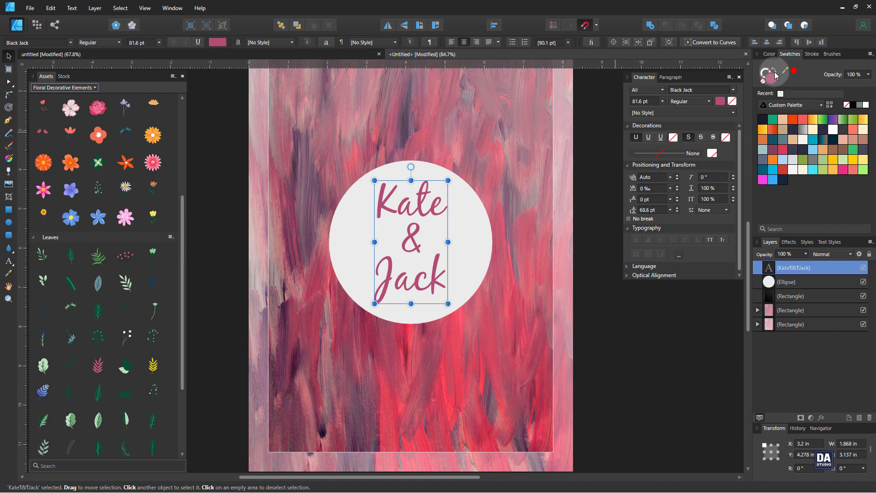
{"action": "left_click", "coordinate": [811, 54]}
{"action": "scroll", "coordinate": [855, 85], "scroll_direction": "up", "scroll_amount": 1}
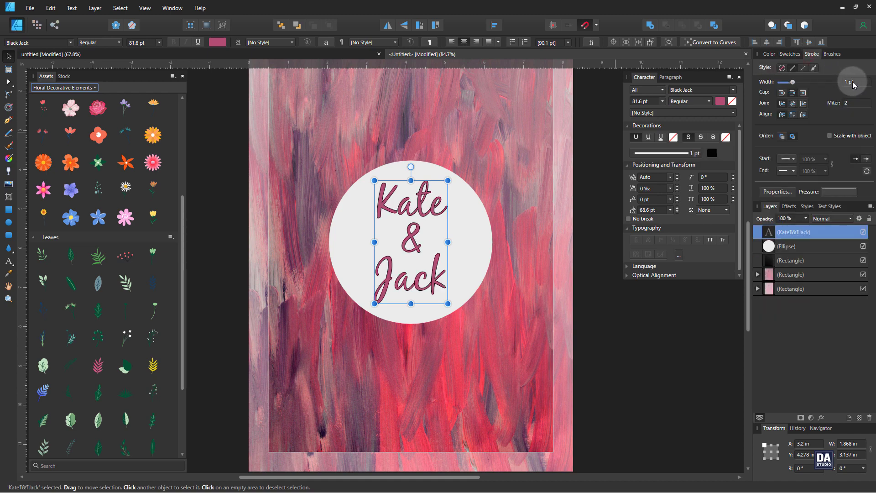
{"action": "left_click", "coordinate": [790, 54]}
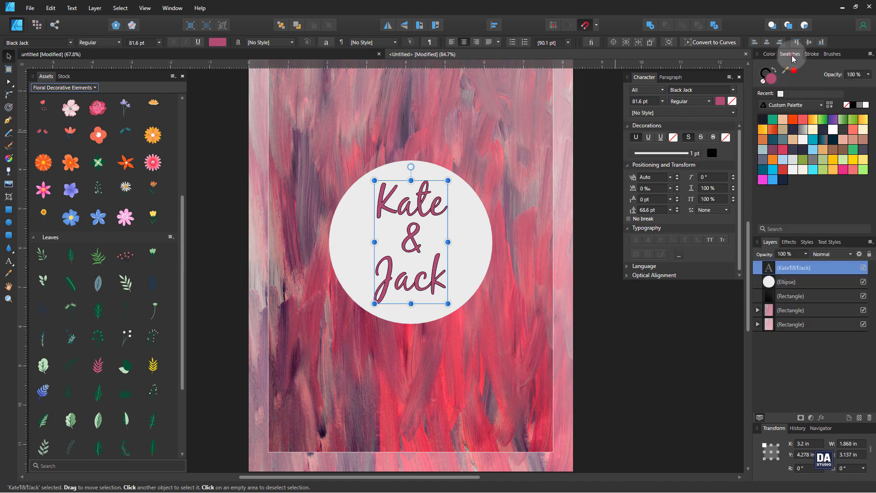
{"action": "left_click", "coordinate": [785, 73]}
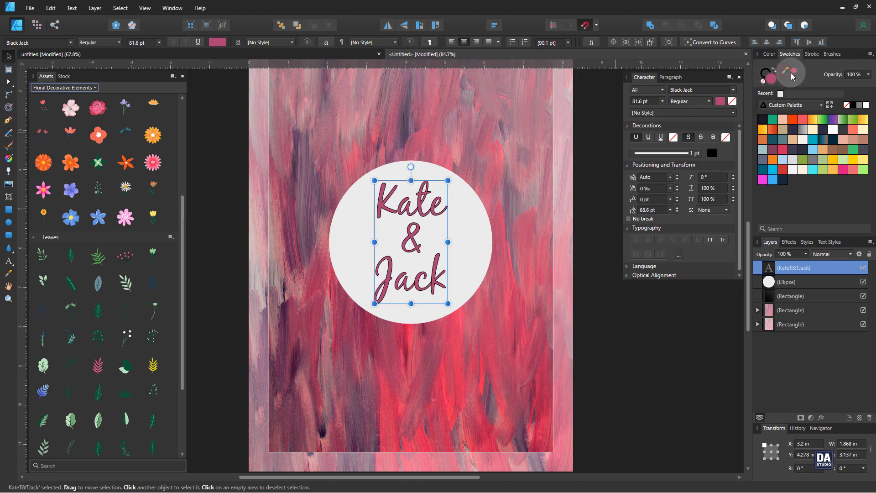
{"action": "left_click", "coordinate": [794, 72]}
{"action": "left_click", "coordinate": [631, 319]}
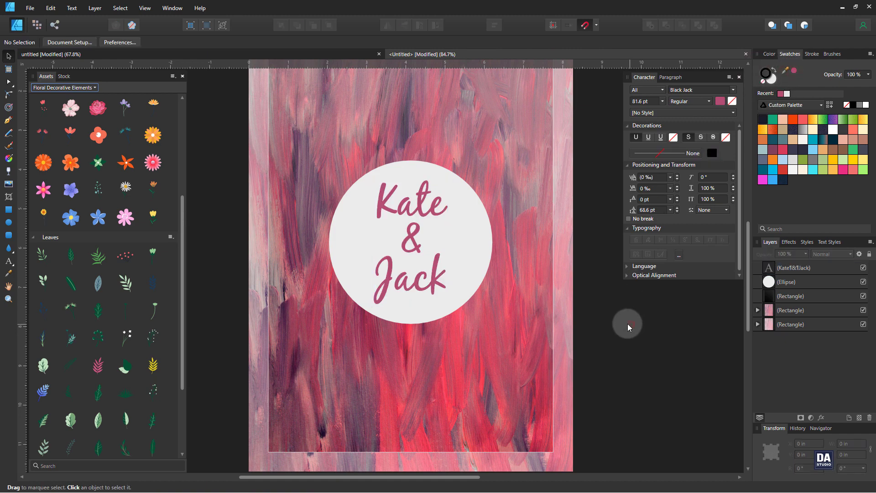
- Duplicate the circle and enlarge the copy from its centre to about 4.85 in
{"action": "key", "text": "z"}
{"action": "left_click_drag", "start_coordinate": [461, 261], "coordinate": [446, 250]}
{"action": "key", "text": "space"}
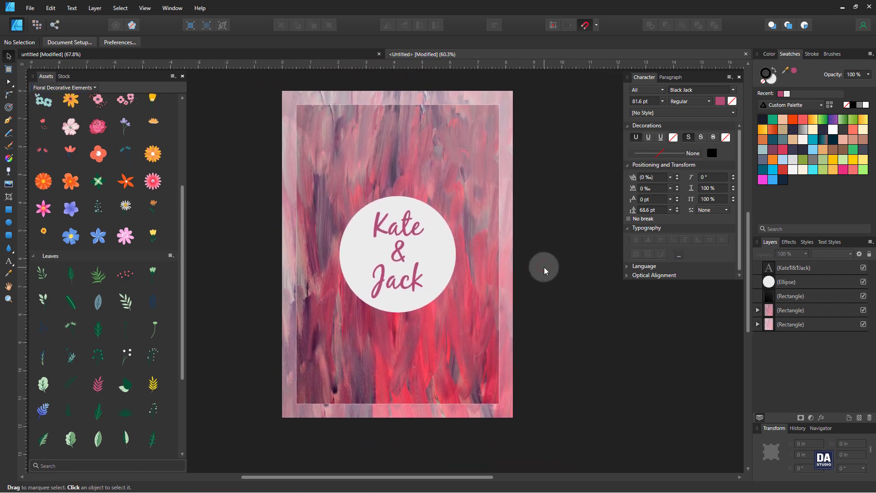
{"action": "key", "text": "z"}
{"action": "left_click_drag", "start_coordinate": [529, 252], "coordinate": [534, 276]}
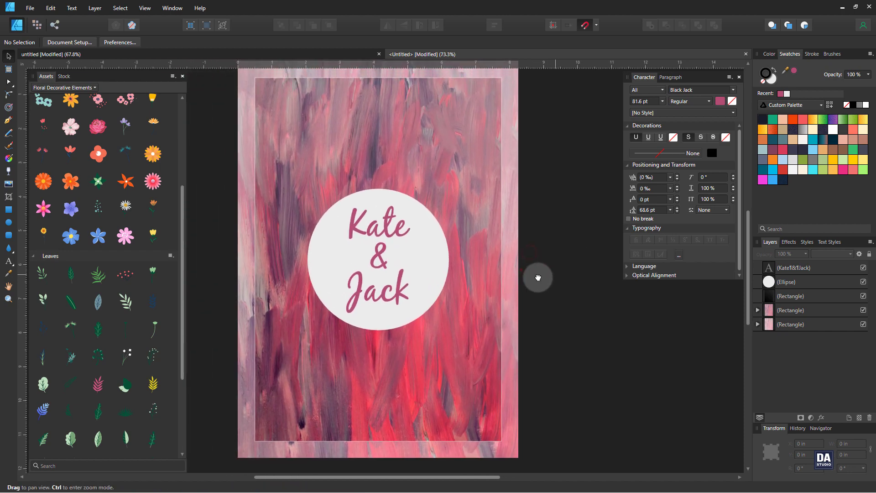
{"action": "left_click", "coordinate": [796, 282]}
{"action": "right_click", "coordinate": [801, 282]}
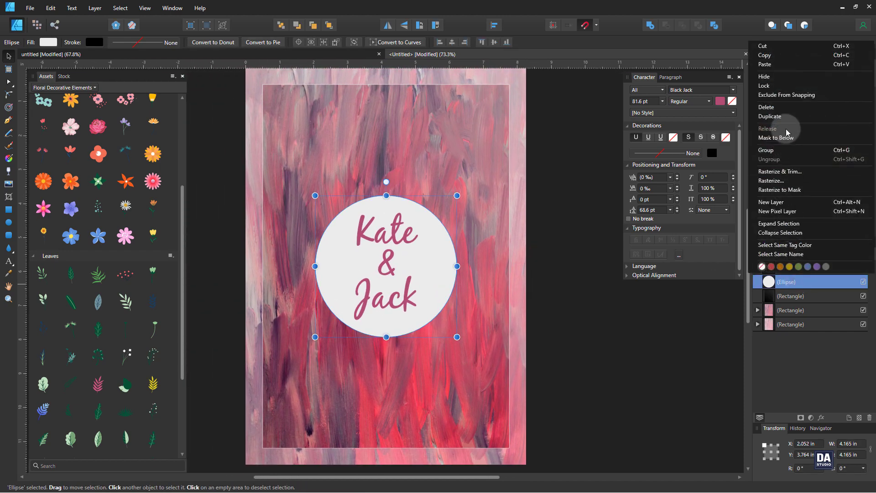
{"action": "left_click", "coordinate": [770, 117]}
{"action": "left_click_drag", "start_coordinate": [457, 336], "coordinate": [468, 348]}
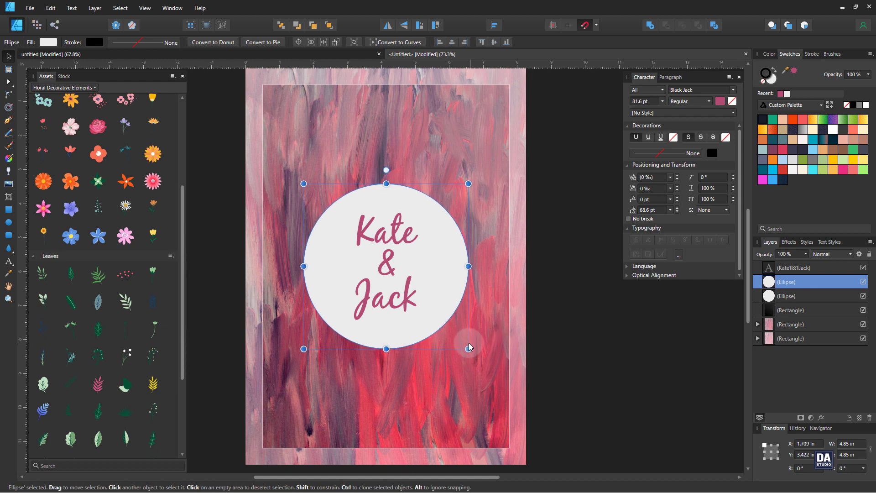
- Turn the larger circle into a text path and enter "SAVE THE DATE" along it
{"action": "left_click", "coordinate": [8, 261]}
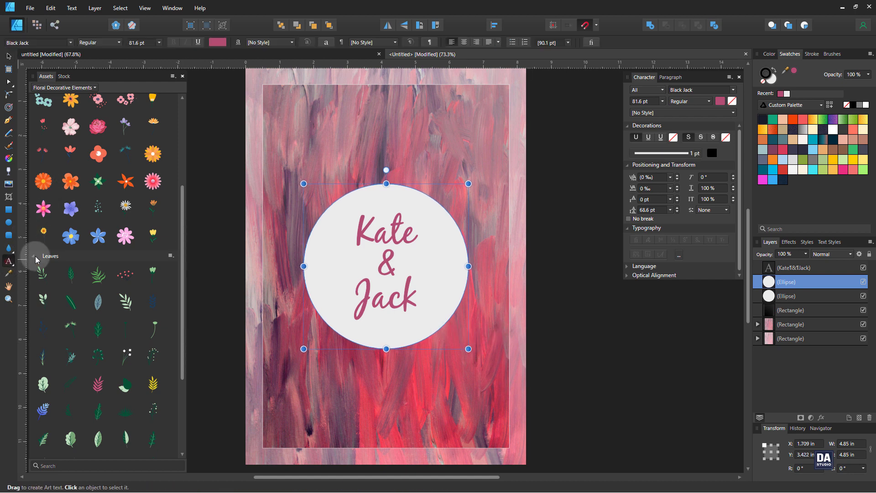
{"action": "left_click", "coordinate": [386, 184]}
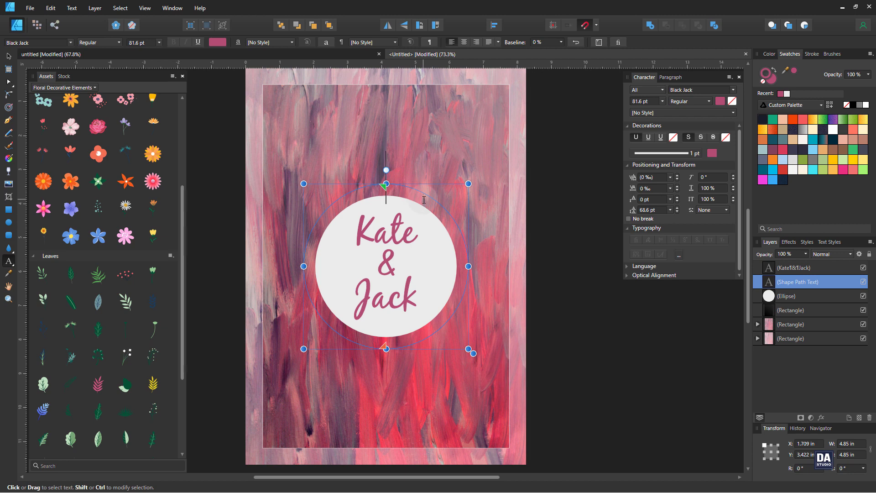
{"action": "type", "text": "SAVE"}
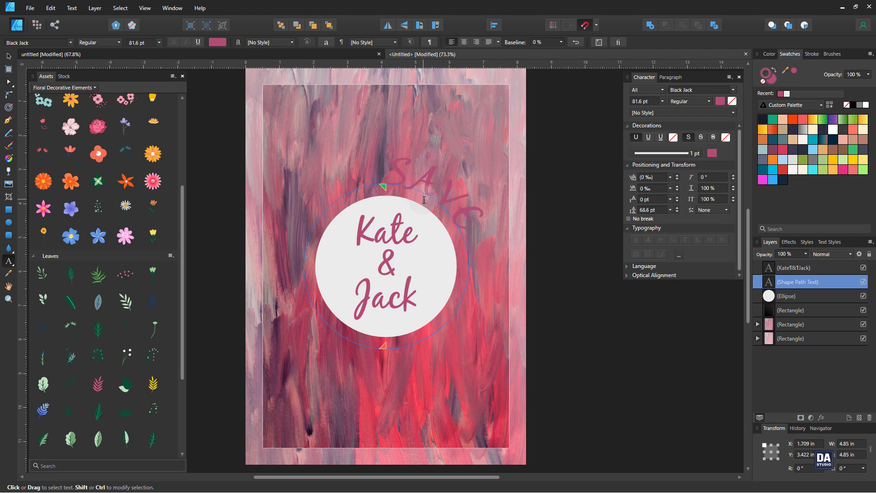
{"action": "type", "text": " THE"}
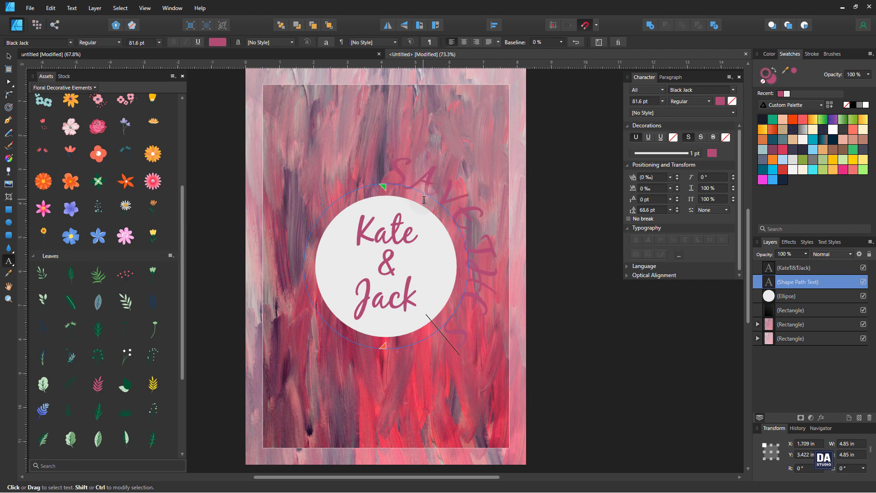
{"action": "type", "text": " DATE"}
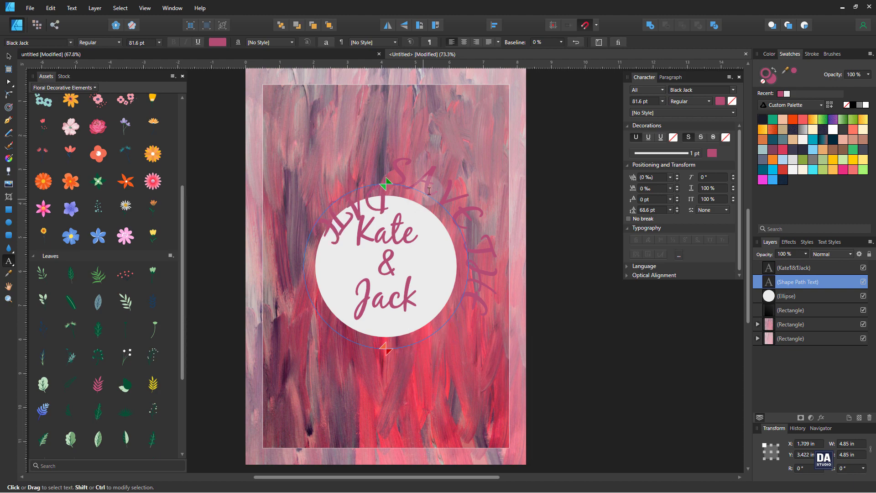
{"action": "left_click", "coordinate": [9, 56]}
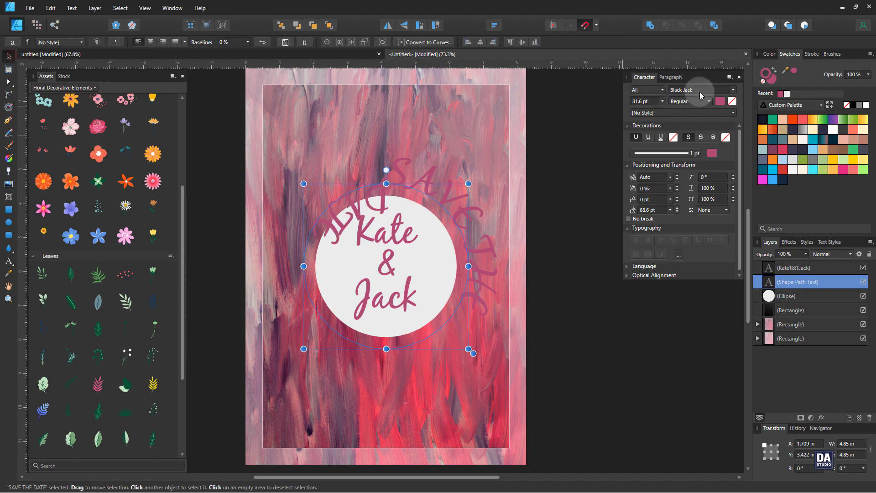
- Change the curved text's font to Open Sans and reduce its size to 51 pt
{"action": "left_click", "coordinate": [701, 92]}
{"action": "type", "text": "open"}
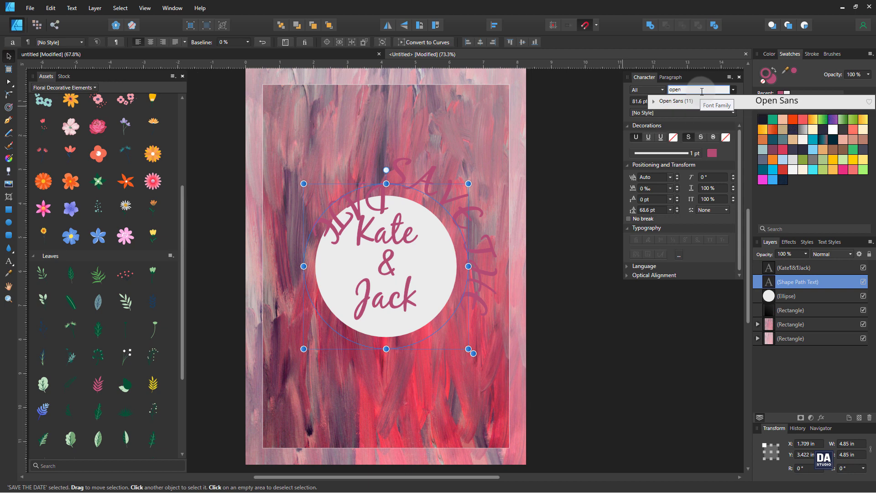
{"action": "left_click", "coordinate": [684, 101]}
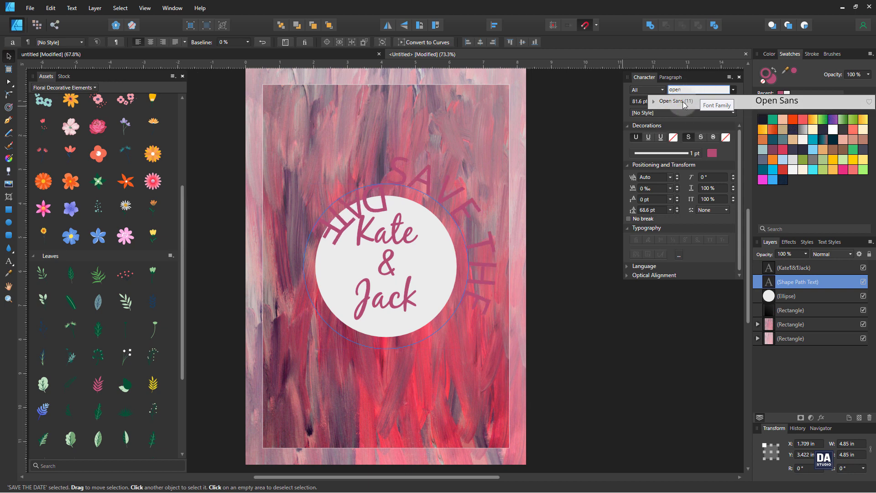
{"action": "left_click", "coordinate": [684, 103]}
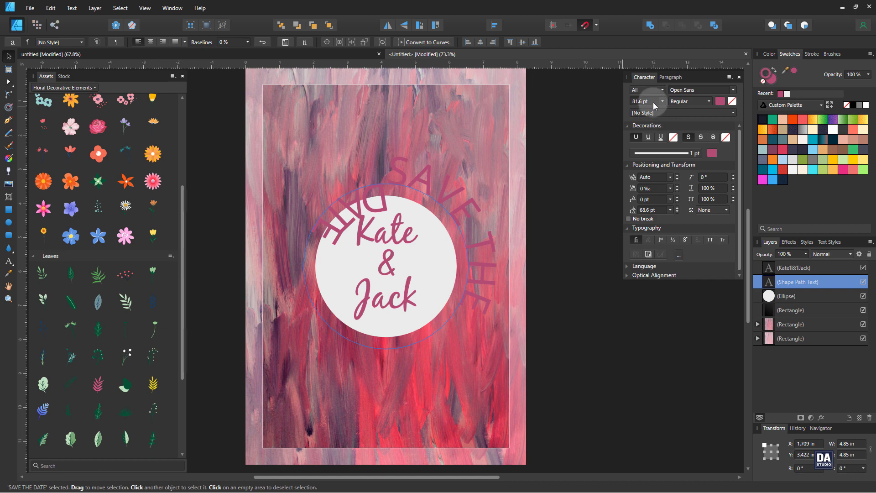
{"action": "scroll", "coordinate": [655, 104], "scroll_direction": "down", "scroll_amount": 10}
{"action": "scroll", "coordinate": [656, 104], "scroll_direction": "down", "scroll_amount": 7}
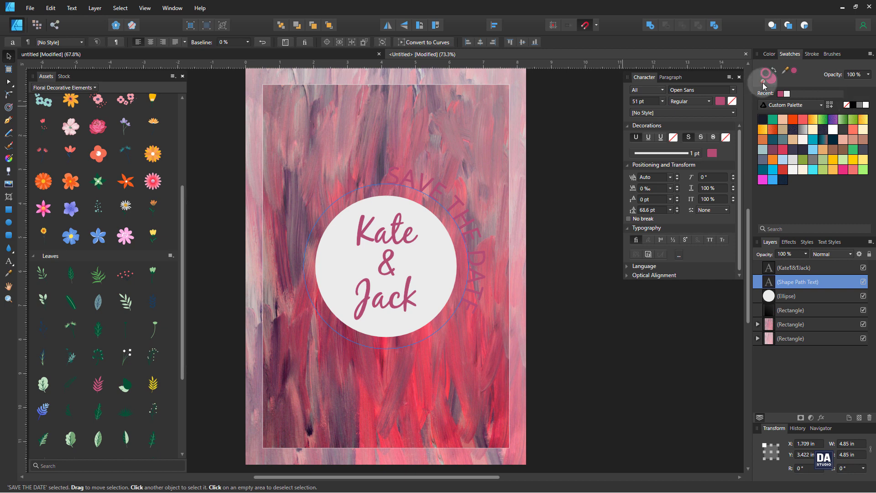
- Make the curved text white without a stroke and set its weight to Light
{"action": "left_click", "coordinate": [868, 106]}
{"action": "left_click", "coordinate": [869, 107]}
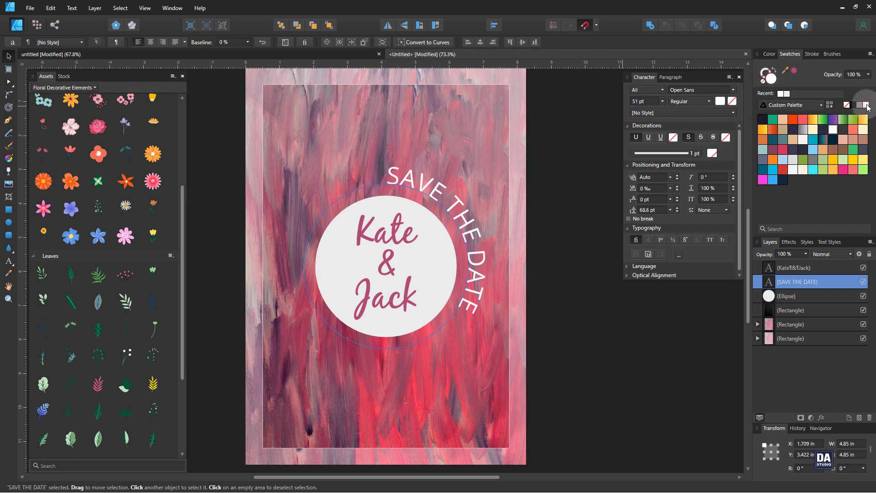
{"action": "left_click", "coordinate": [689, 102]}
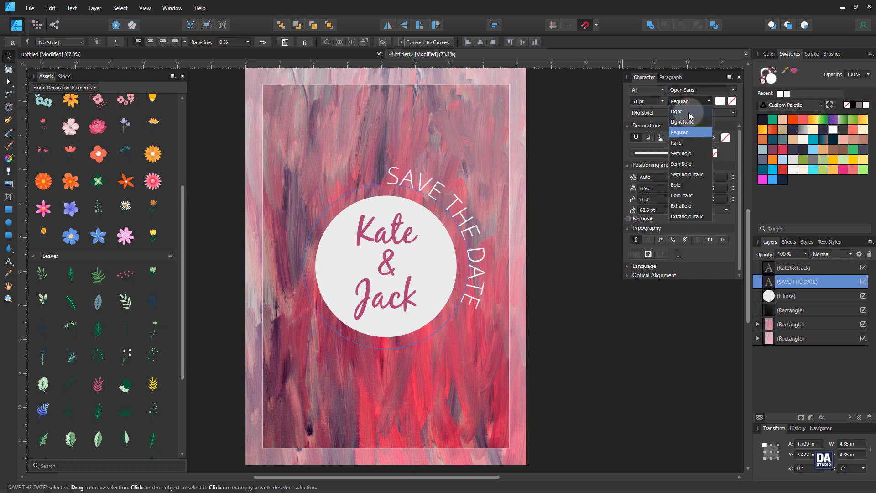
{"action": "left_click", "coordinate": [689, 114]}
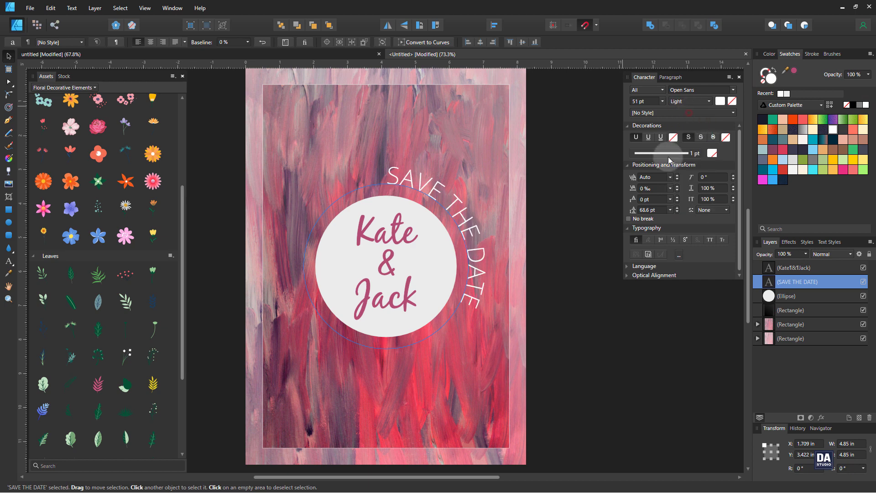
- Reduce the curved text to 41 pt and scale its circular path from the centre down to about 4.46 in wide
{"action": "scroll", "coordinate": [655, 104], "scroll_direction": "down", "scroll_amount": 11}
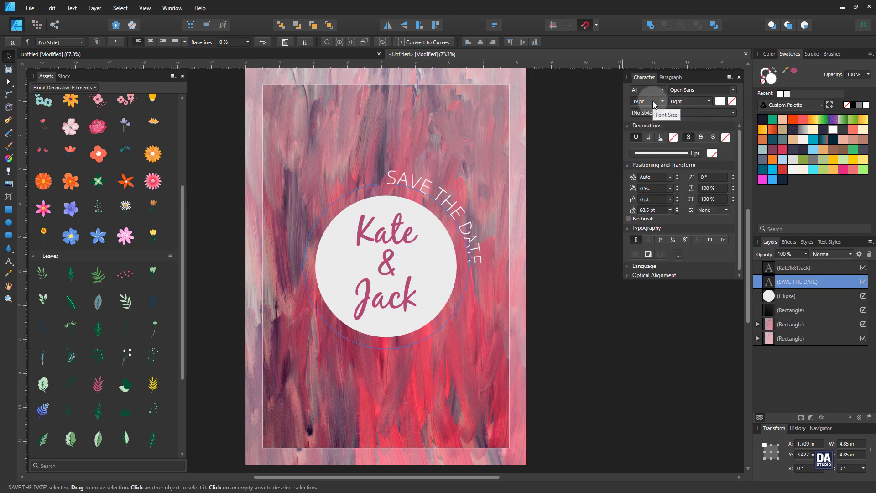
{"action": "scroll", "coordinate": [654, 105], "scroll_direction": "up", "scroll_amount": 1}
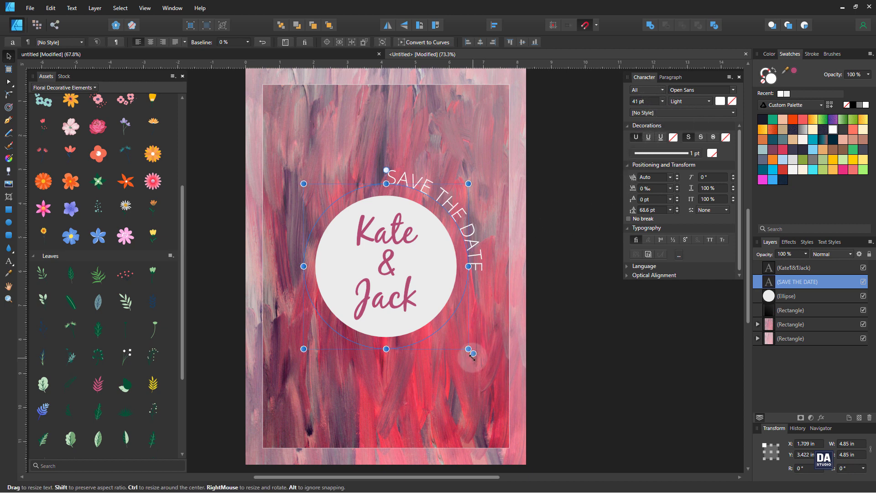
{"action": "left_click_drag", "start_coordinate": [473, 354], "coordinate": [465, 354]}
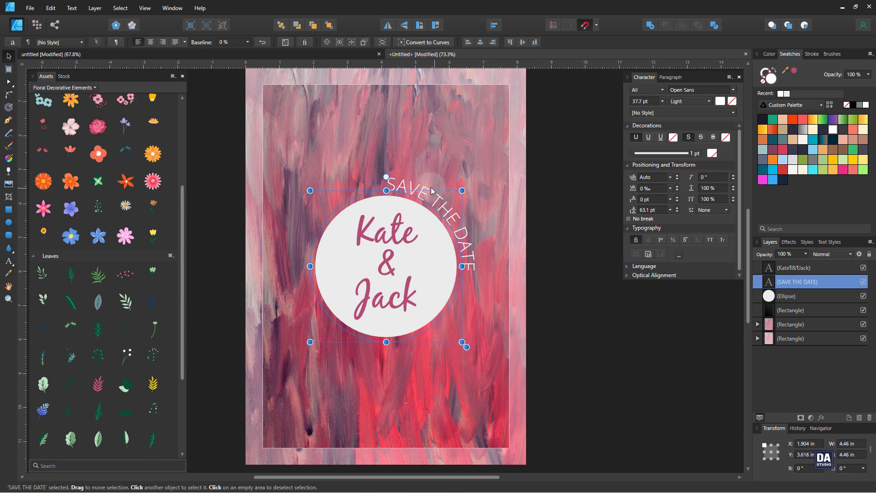
- Extend the text path's end around to the circle's upper left and repeat "SAVE THE DATE" so it reads three times along it
{"action": "left_click", "coordinate": [7, 260]}
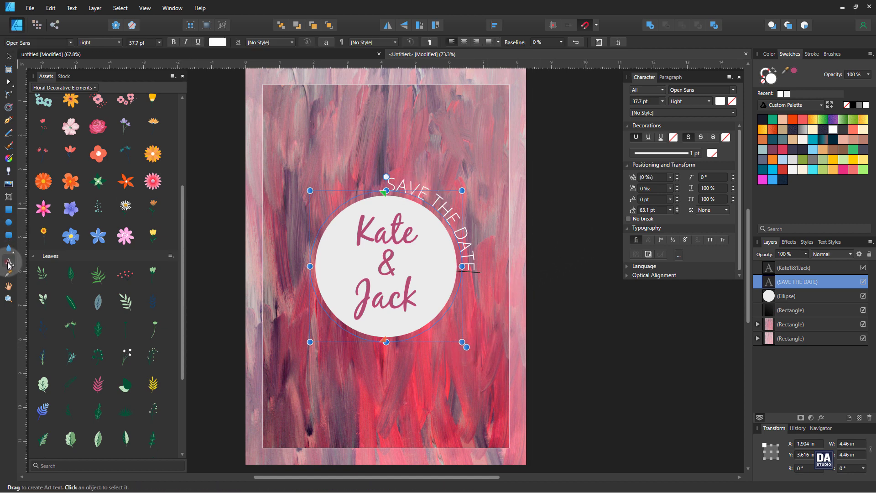
{"action": "left_click_drag", "start_coordinate": [378, 195], "coordinate": [384, 196]}
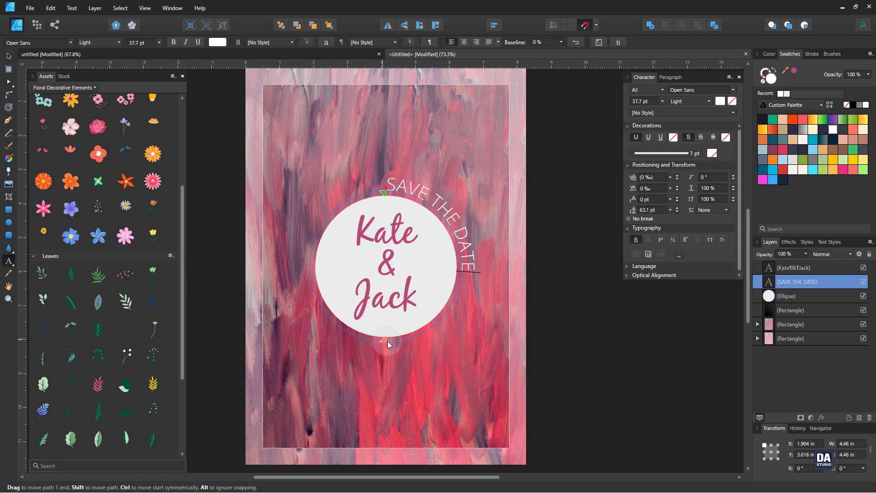
{"action": "left_click_drag", "start_coordinate": [367, 339], "coordinate": [311, 259]}
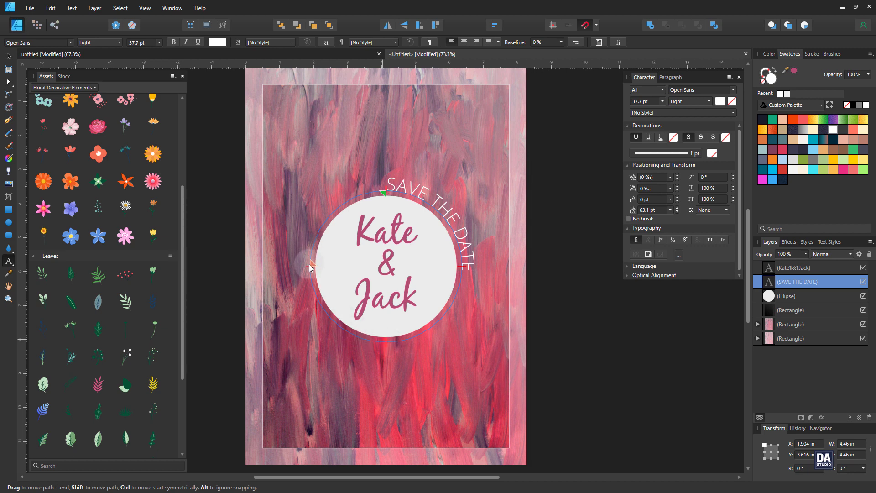
{"action": "left_click", "coordinate": [462, 292]}
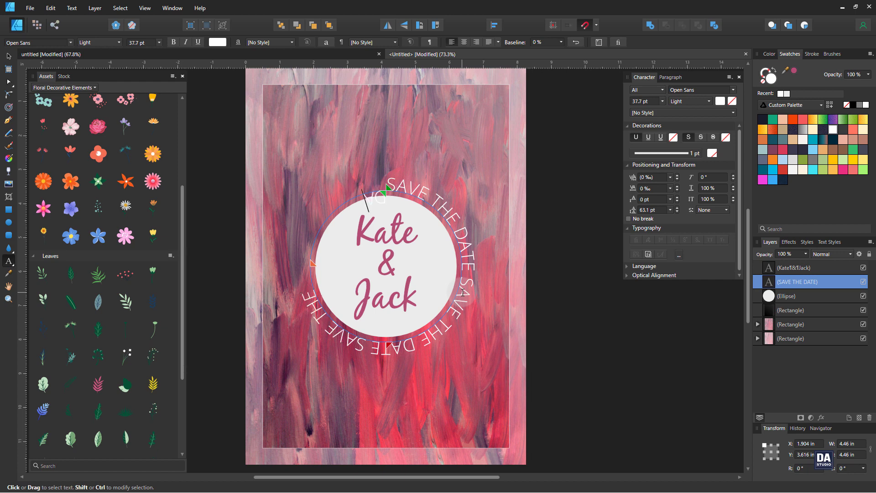
{"action": "key", "text": "Escape"}
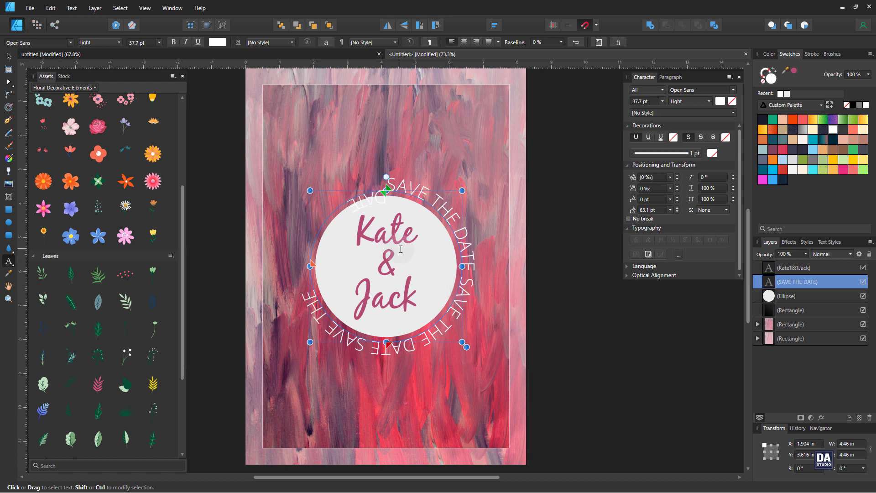
{"action": "left_click_drag", "start_coordinate": [313, 266], "coordinate": [326, 245]}
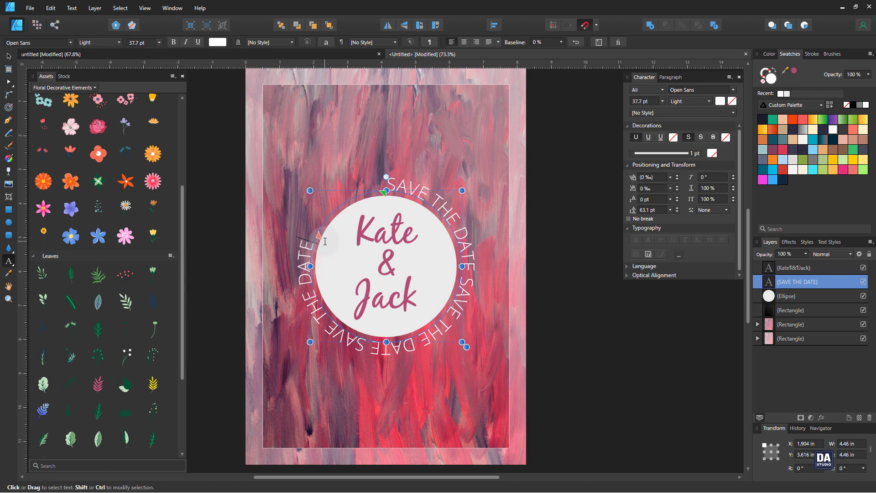
{"action": "left_click", "coordinate": [9, 56]}
{"action": "left_click", "coordinate": [617, 303]}
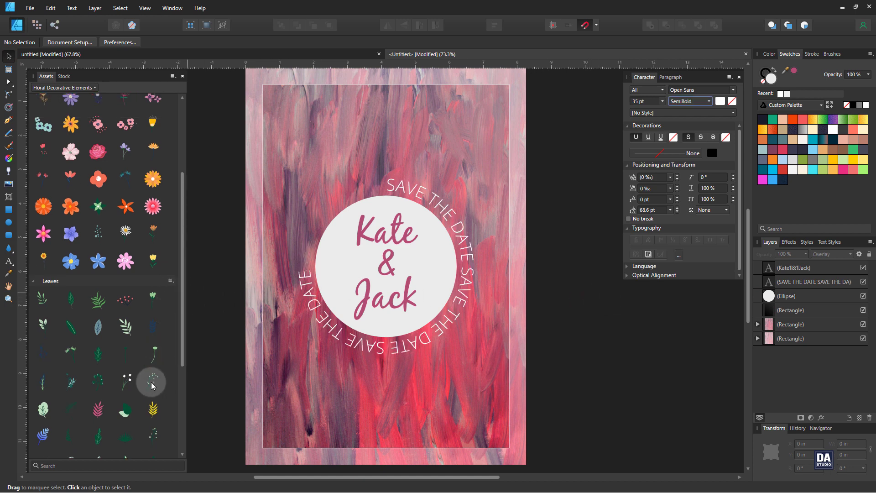
- Place the berry branch asset at the circle's upper left, sized about 1.51 by 2.42 in and rotated about 14.4°
{"action": "left_click_drag", "start_coordinate": [151, 381], "coordinate": [316, 267]}
{"action": "left_click_drag", "start_coordinate": [326, 296], "coordinate": [345, 269]}
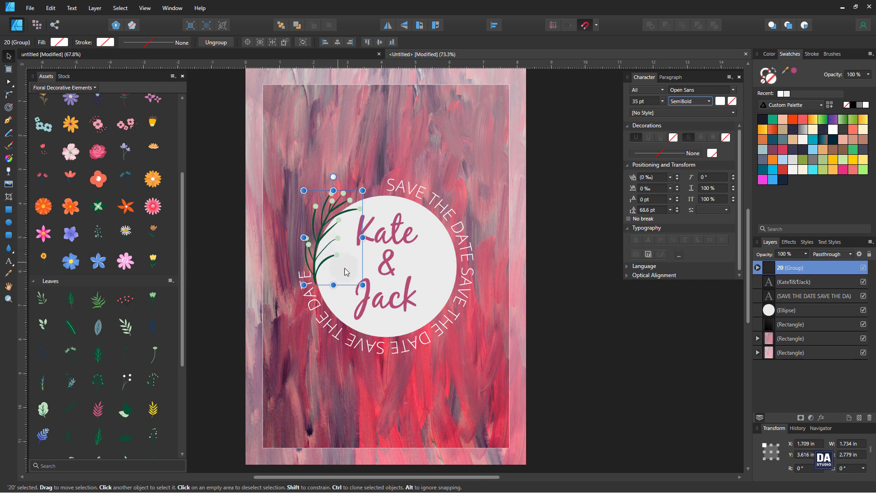
{"action": "left_click_drag", "start_coordinate": [364, 191], "coordinate": [314, 197]}
{"action": "left_click_drag", "start_coordinate": [320, 280], "coordinate": [322, 280]}
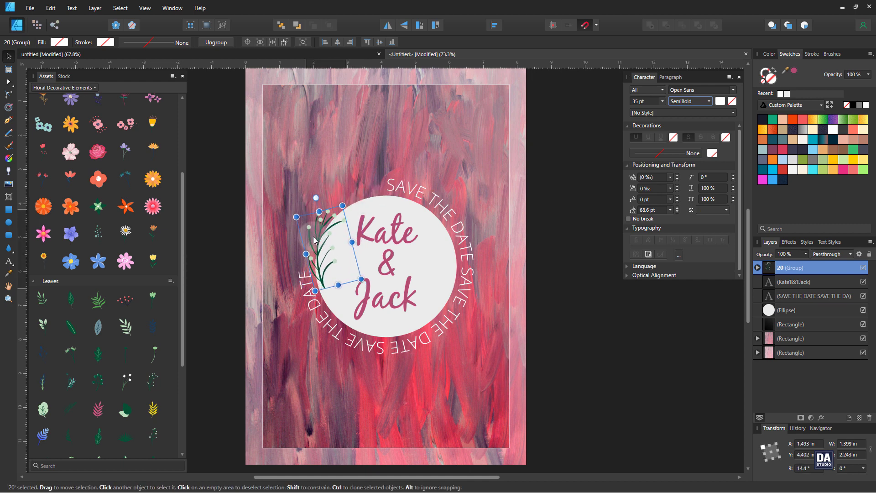
{"action": "left_click_drag", "start_coordinate": [341, 206], "coordinate": [322, 221]}
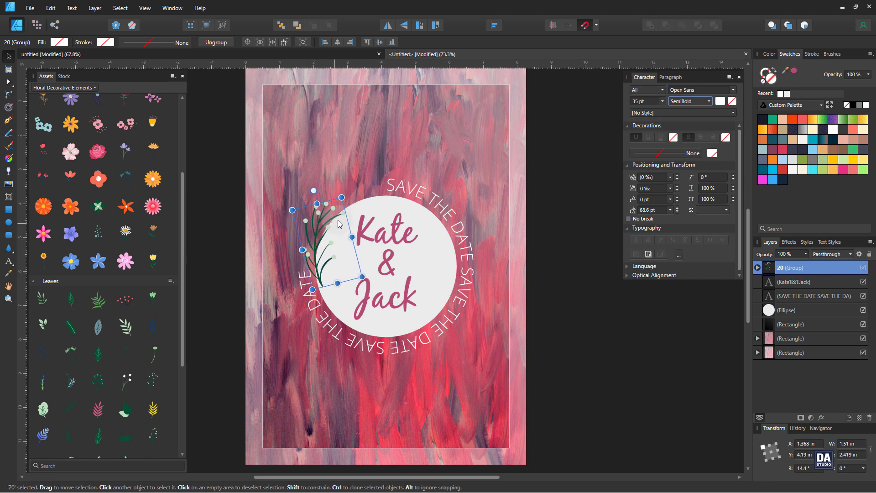
{"action": "left_click_drag", "start_coordinate": [341, 197], "coordinate": [341, 199]}
- Duplicate the berry branch, rotate the copy to about -14.9° and place it further up along the circle's edge
{"action": "left_click_drag", "start_coordinate": [319, 221], "coordinate": [344, 210]}
{"action": "key", "text": "ctrl+j"}
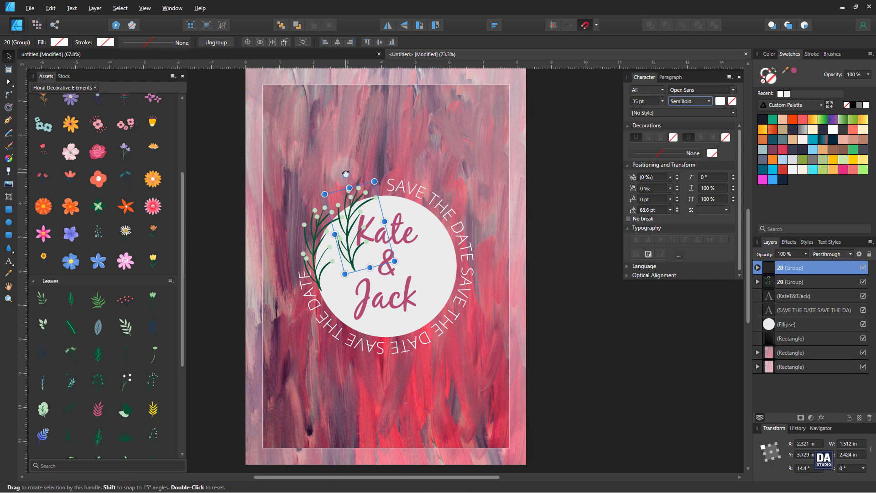
{"action": "left_click_drag", "start_coordinate": [346, 174], "coordinate": [376, 178]}
{"action": "left_click_drag", "start_coordinate": [357, 209], "coordinate": [346, 198]}
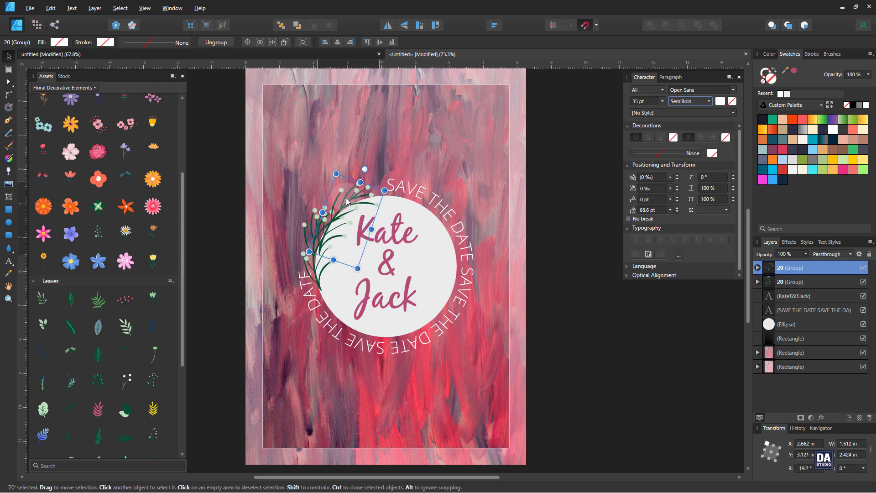
{"action": "left_click_drag", "start_coordinate": [364, 169], "coordinate": [359, 168]}
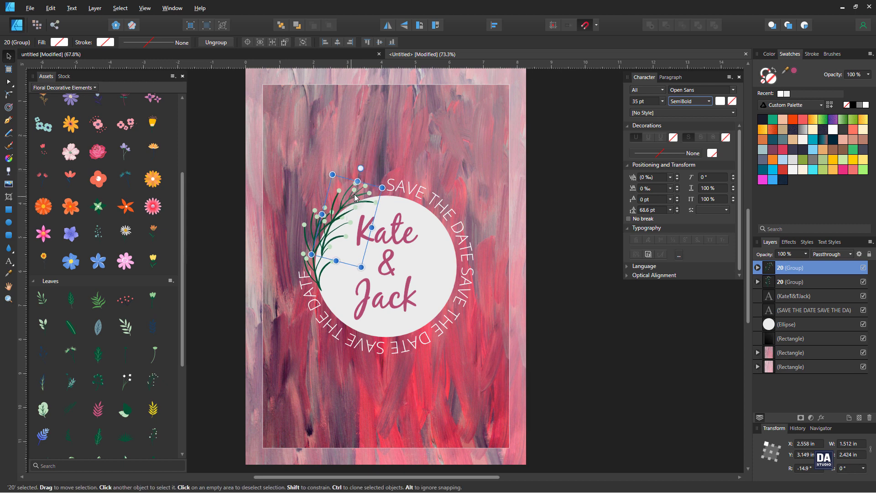
{"action": "left_click_drag", "start_coordinate": [351, 201], "coordinate": [341, 196]}
- Group the two berry branches and move the group behind the white circle
{"action": "left_click", "coordinate": [312, 224]}
{"action": "left_click", "coordinate": [773, 267], "text": "shift"}
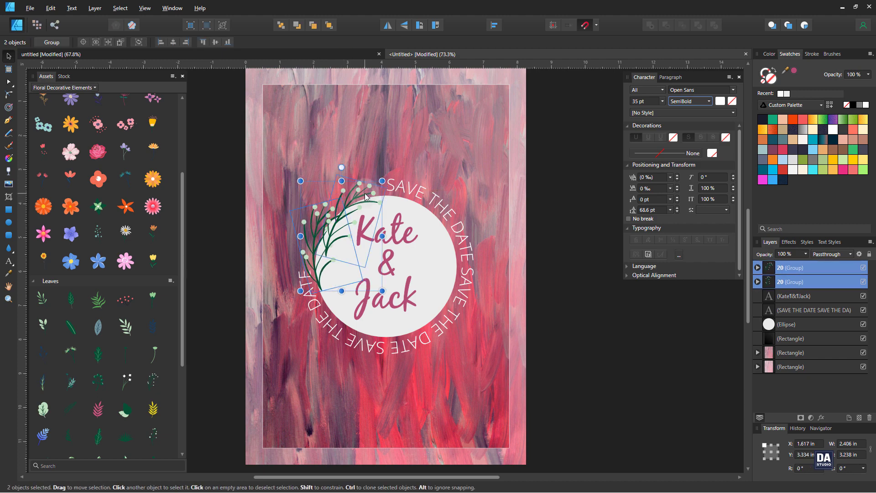
{"action": "right_click", "coordinate": [814, 270]}
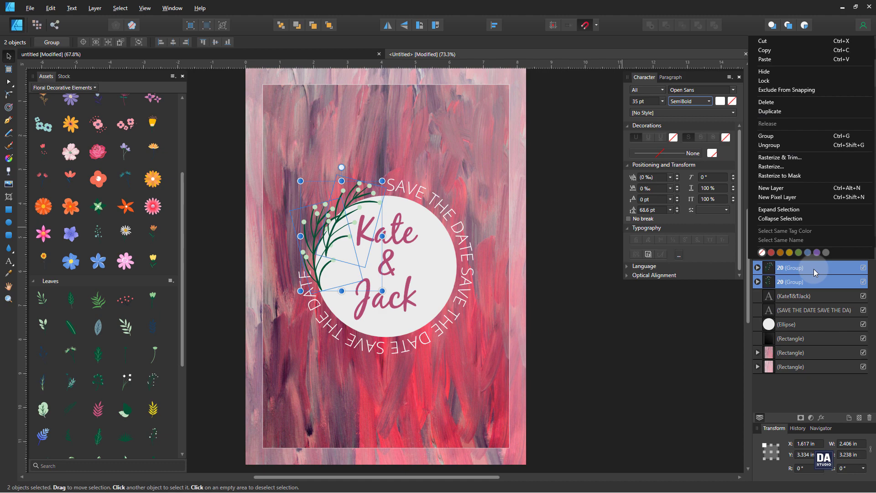
{"action": "left_click", "coordinate": [795, 140]}
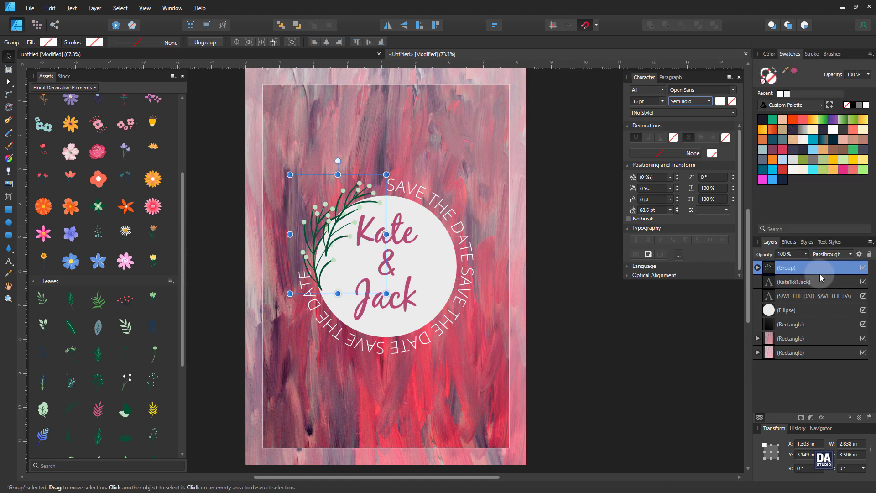
{"action": "left_click_drag", "start_coordinate": [824, 268], "coordinate": [821, 318]}
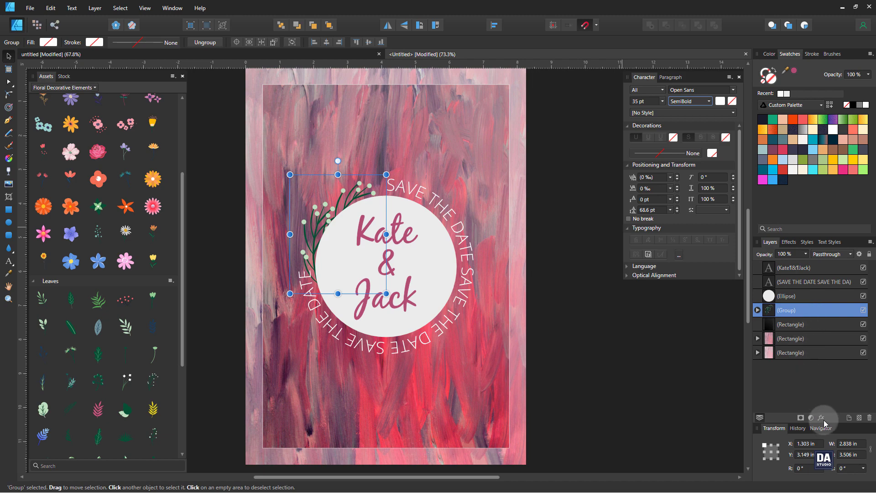
- Recolour the branch group with an HSL adjustment: hue shift -168.2°, saturation 68%, luminosity 23%
{"action": "left_click", "coordinate": [811, 417]}
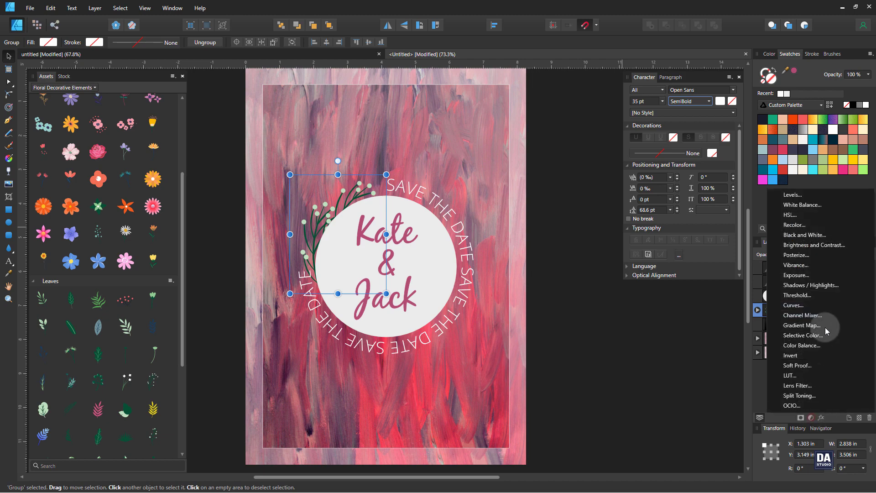
{"action": "left_click", "coordinate": [820, 214]}
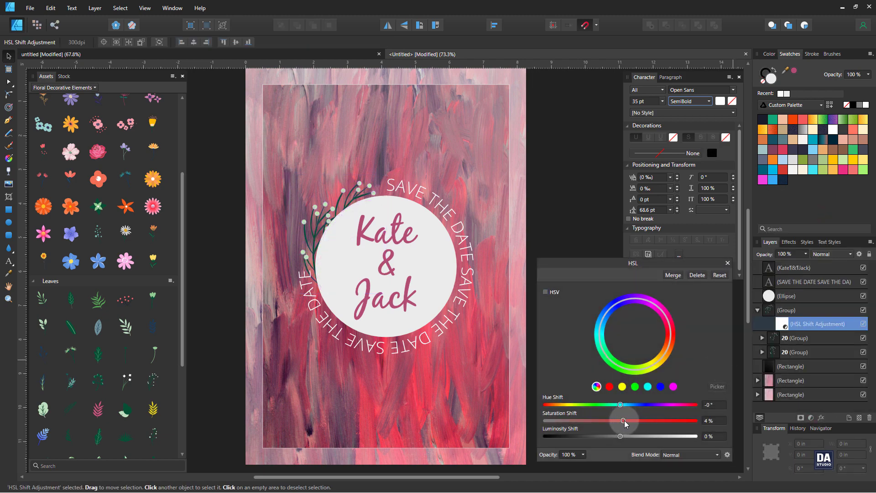
{"action": "mouse_move", "coordinate": [625, 424]}
{"action": "left_mouse_down"}
{"action": "mouse_move", "coordinate": [654, 421]}
{"action": "mouse_move", "coordinate": [632, 436]}
{"action": "left_mouse_up"}
{"action": "left_click_drag", "start_coordinate": [621, 405], "coordinate": [552, 414]}
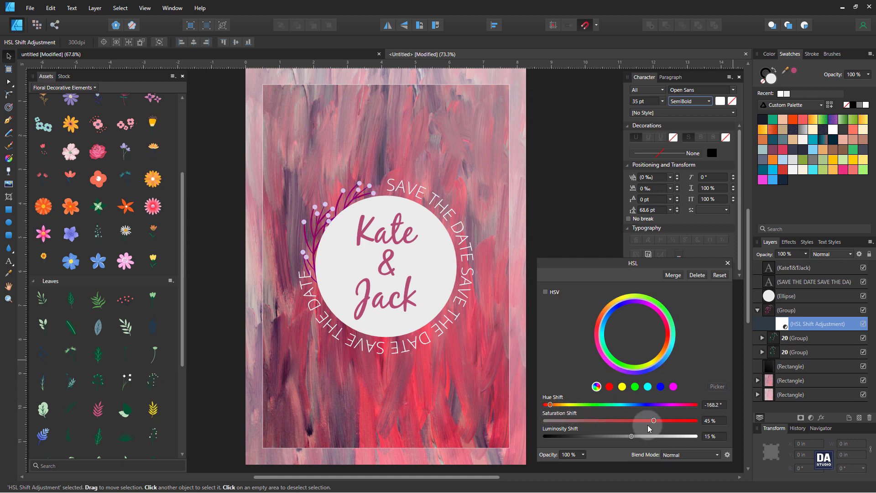
{"action": "left_click_drag", "start_coordinate": [654, 420], "coordinate": [642, 438]}
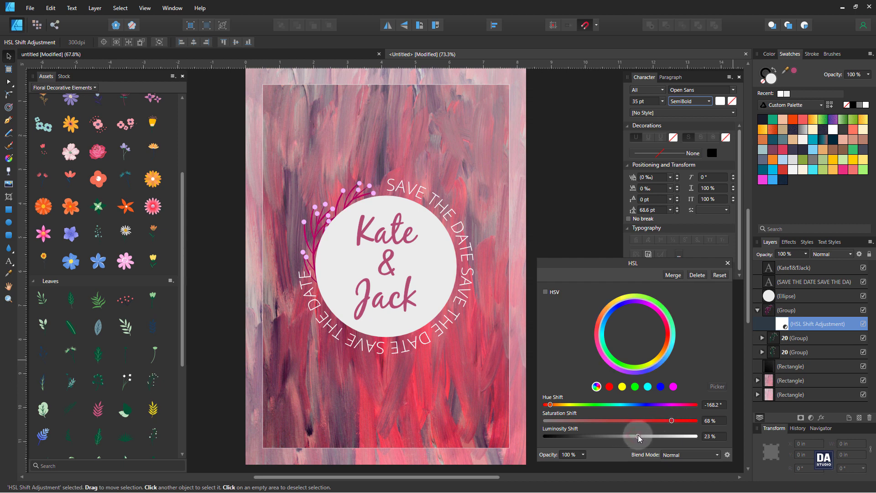
{"action": "left_click", "coordinate": [728, 263]}
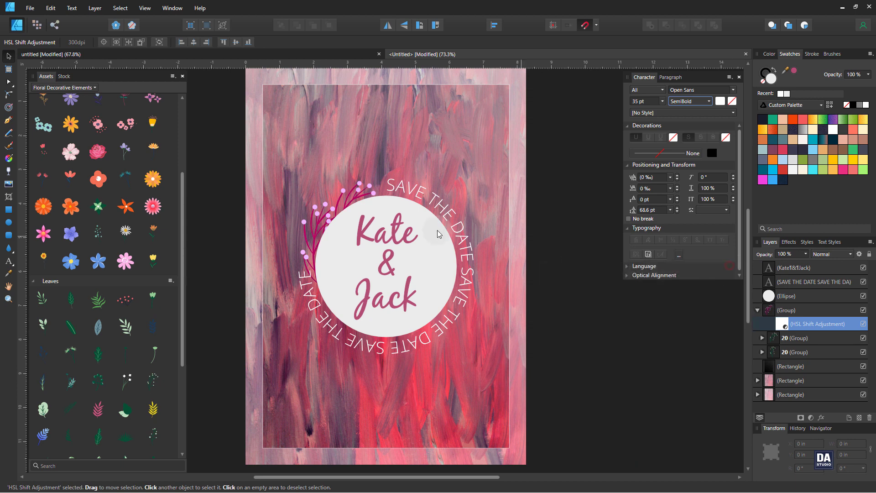
- Add a Brightness / Contrast adjustment to the branch group with brightness 24% and contrast 43%
{"action": "left_click", "coordinate": [787, 310]}
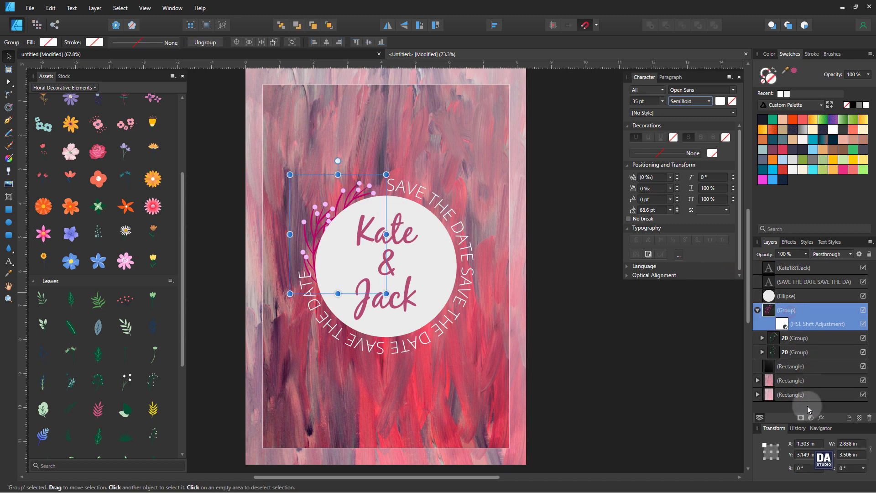
{"action": "left_click", "coordinate": [811, 417]}
{"action": "left_click", "coordinate": [820, 246]}
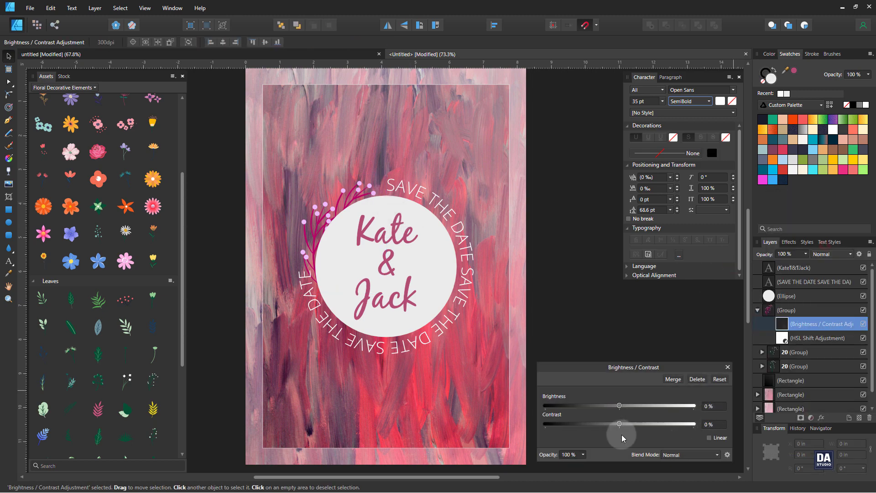
{"action": "left_click_drag", "start_coordinate": [620, 423], "coordinate": [641, 408]}
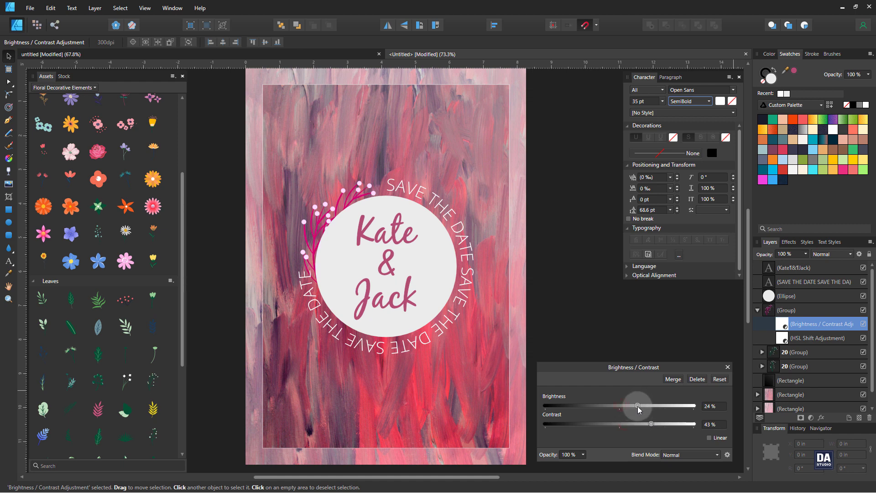
{"action": "left_click", "coordinate": [728, 367]}
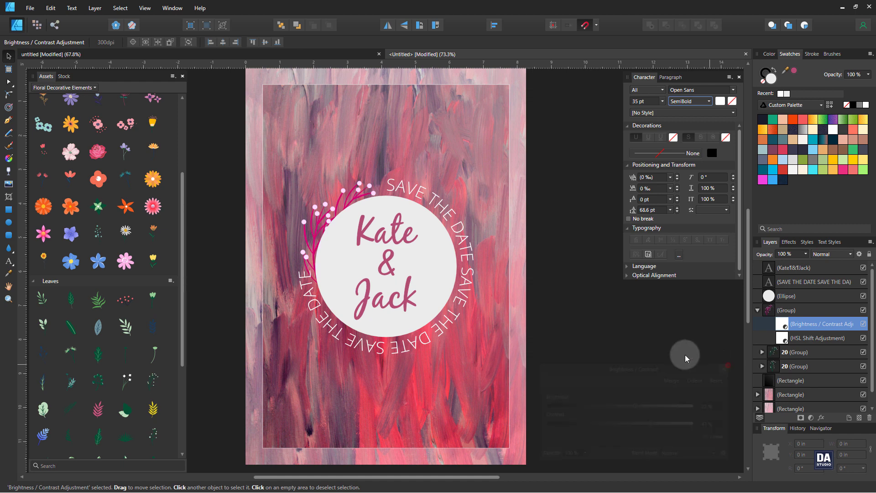
- Enlarge the branch group slightly at the circle's upper left and deselect it
{"action": "left_click", "coordinate": [786, 310]}
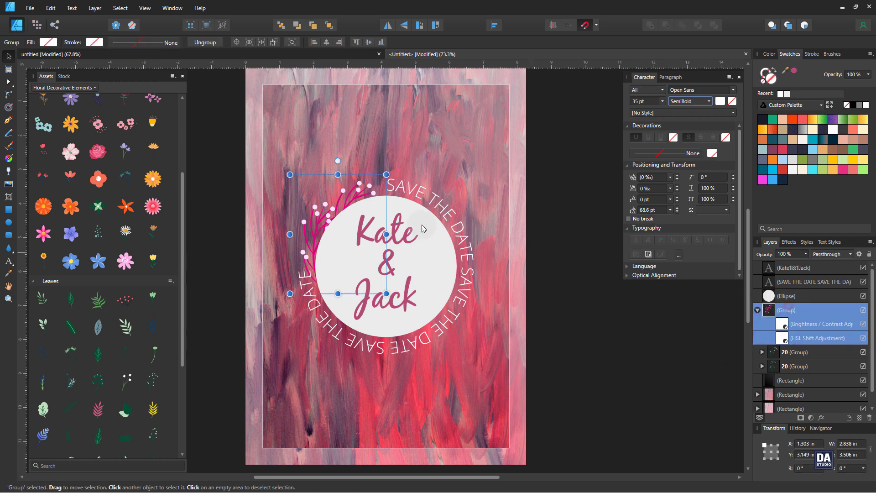
{"action": "left_click_drag", "start_coordinate": [395, 171], "coordinate": [392, 174]}
{"action": "left_click", "coordinate": [582, 323]}
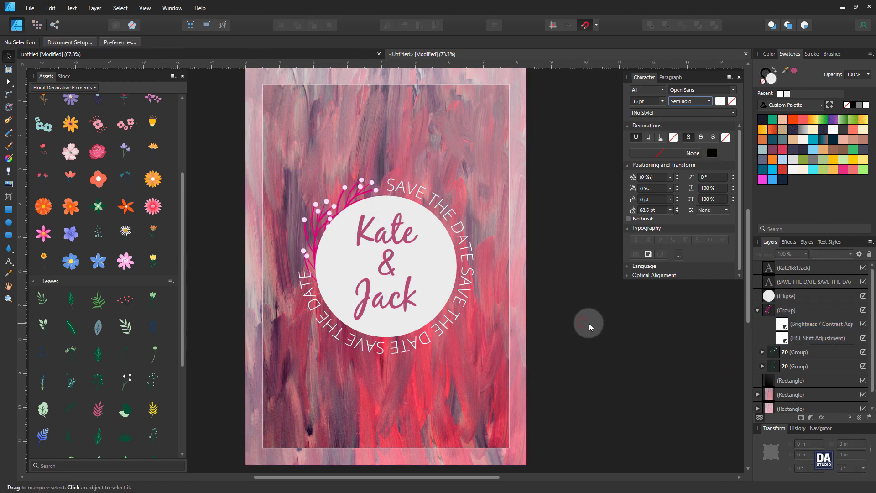